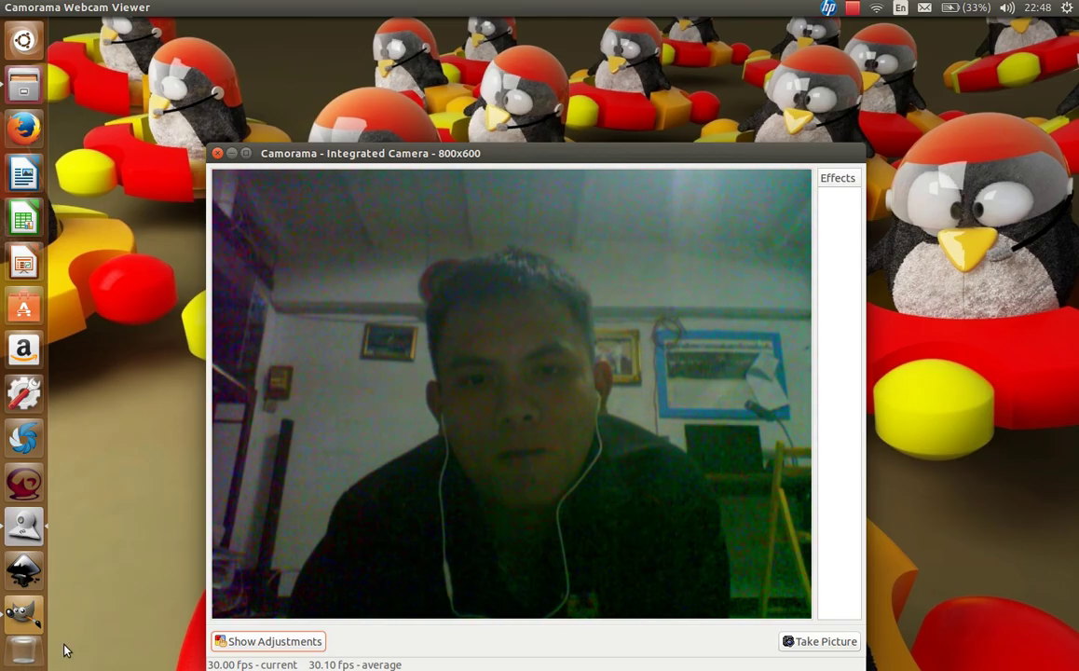
# - Bring GIMP to the front and begin opening an image from the Pictures folder
pyautogui.click(27, 619)
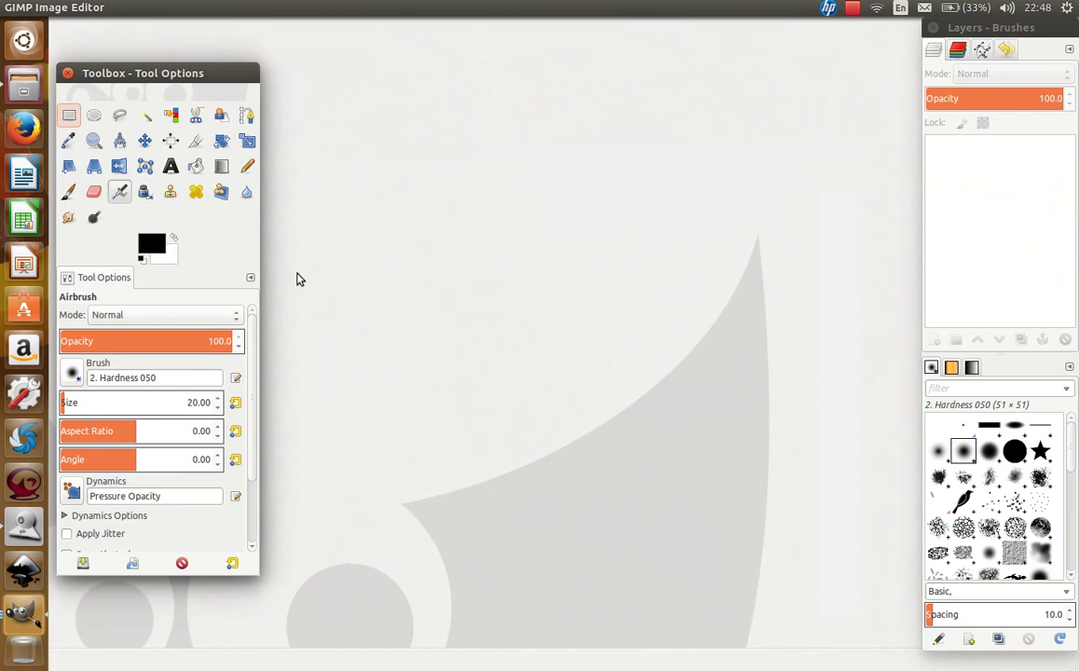
pyautogui.moveTo(255, 233); pyautogui.dragTo(251, 233)
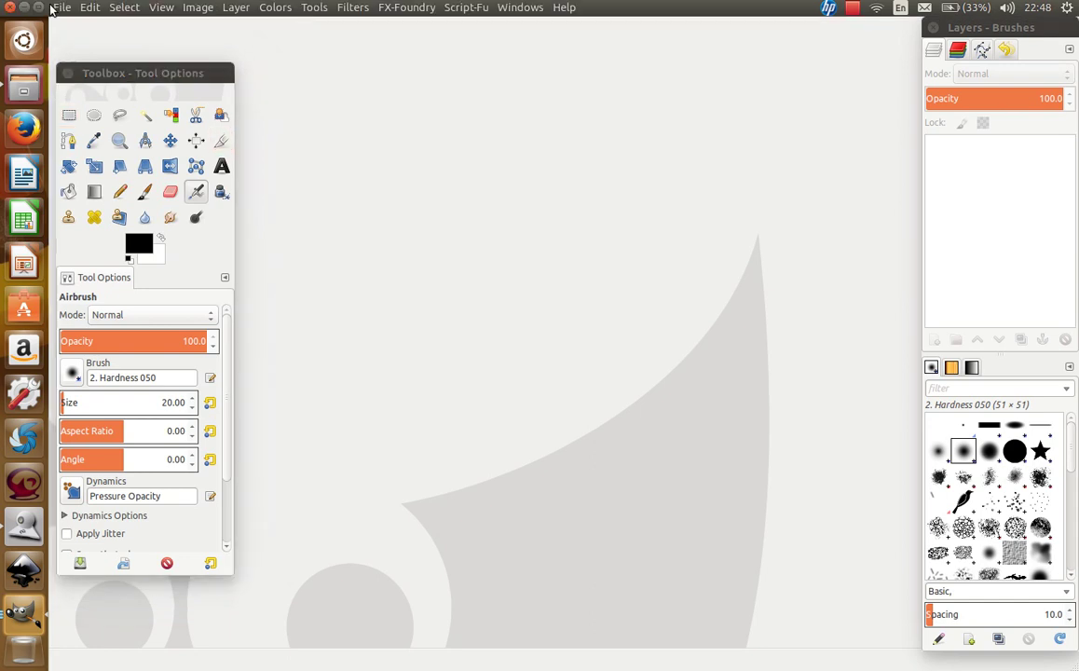
pyautogui.click(60, 8)
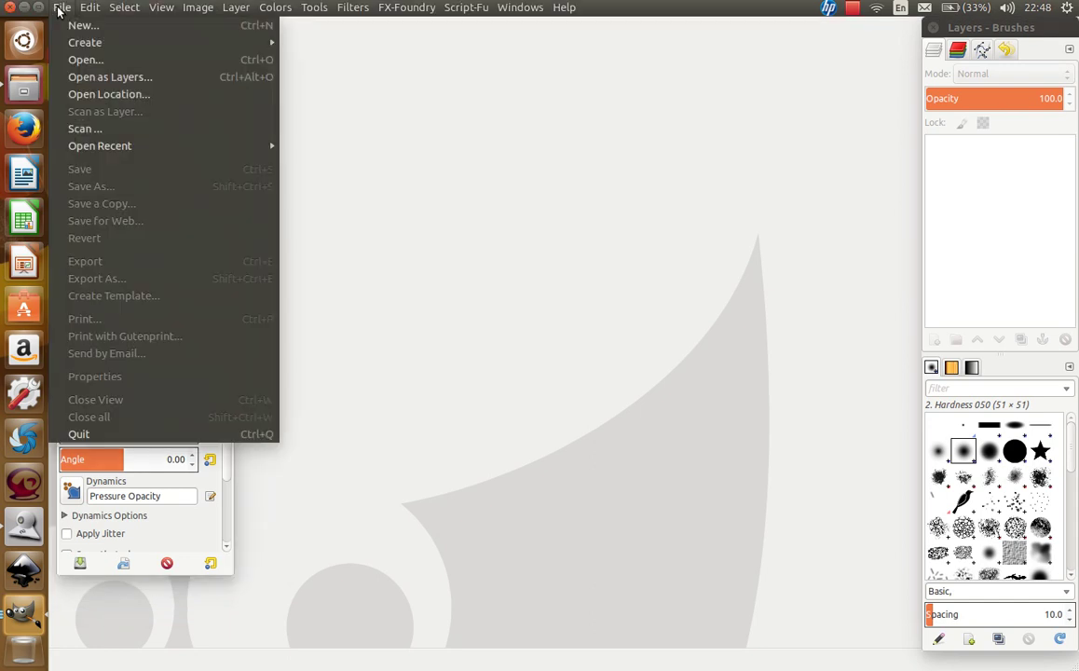
pyautogui.click(74, 60)
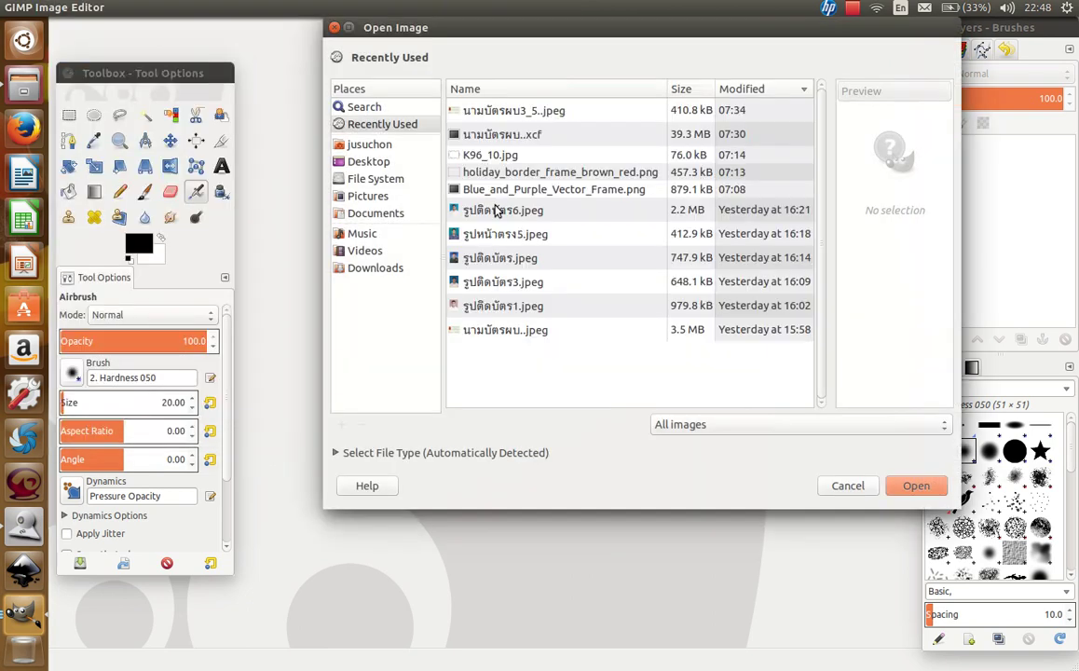
pyautogui.click(367, 197)
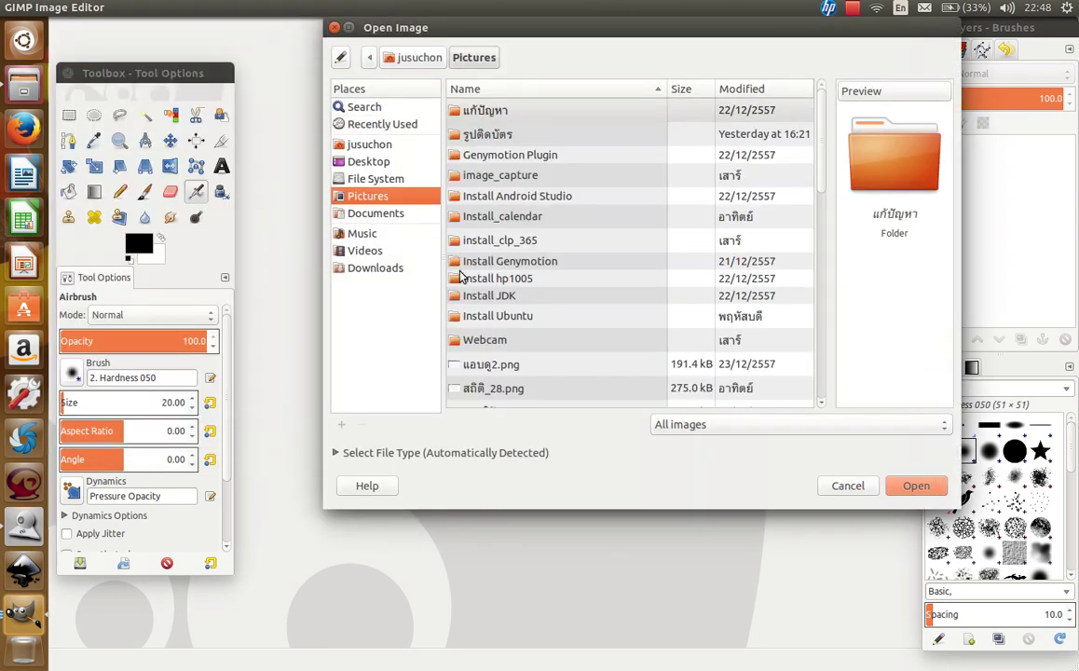
pyautogui.click(543, 296)
# - Open the soldier photo 329564 jpg, convert it to sRGB, and select its layer
pyautogui.scroll(-5, 543, 302)
pyautogui.scroll(-2, 544, 302)
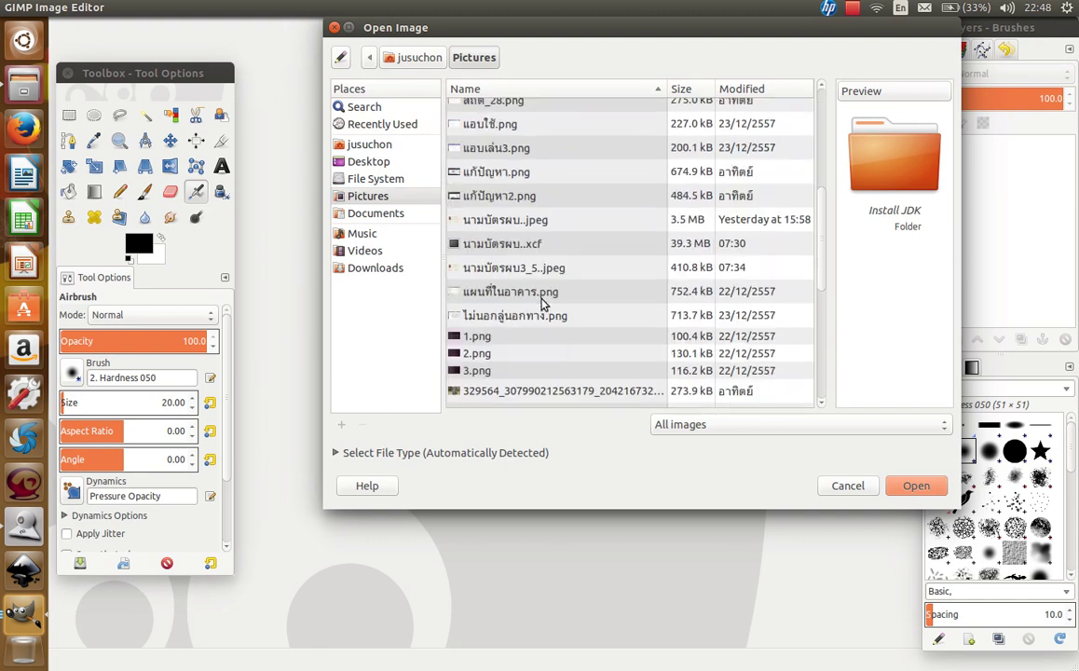
pyautogui.scroll(-2, 543, 302)
pyautogui.click(537, 313)
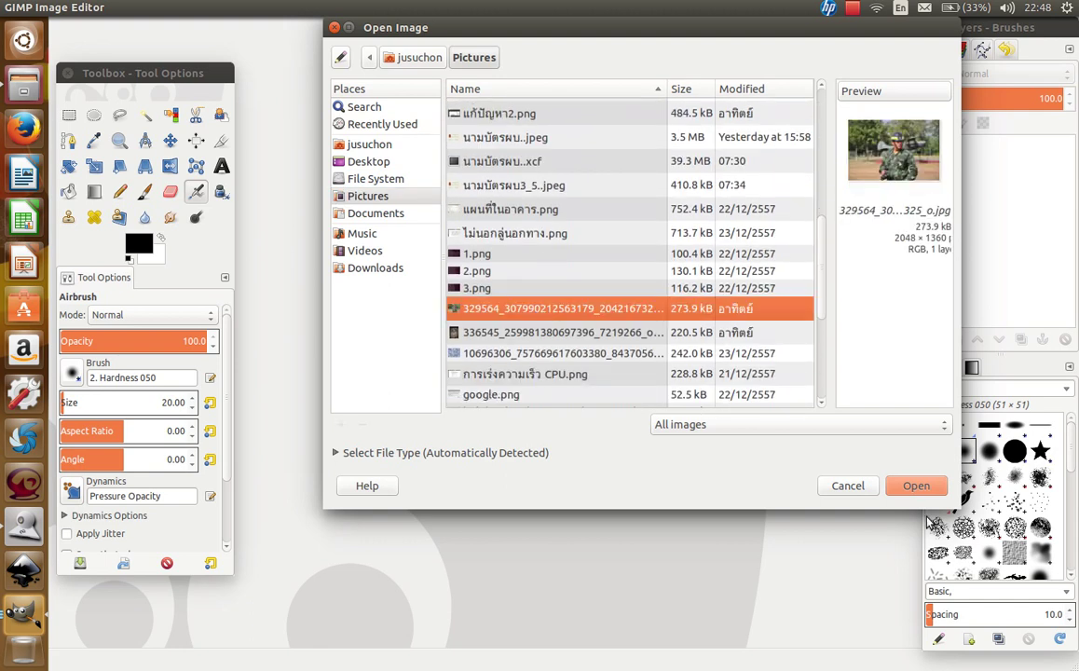
pyautogui.click(918, 488)
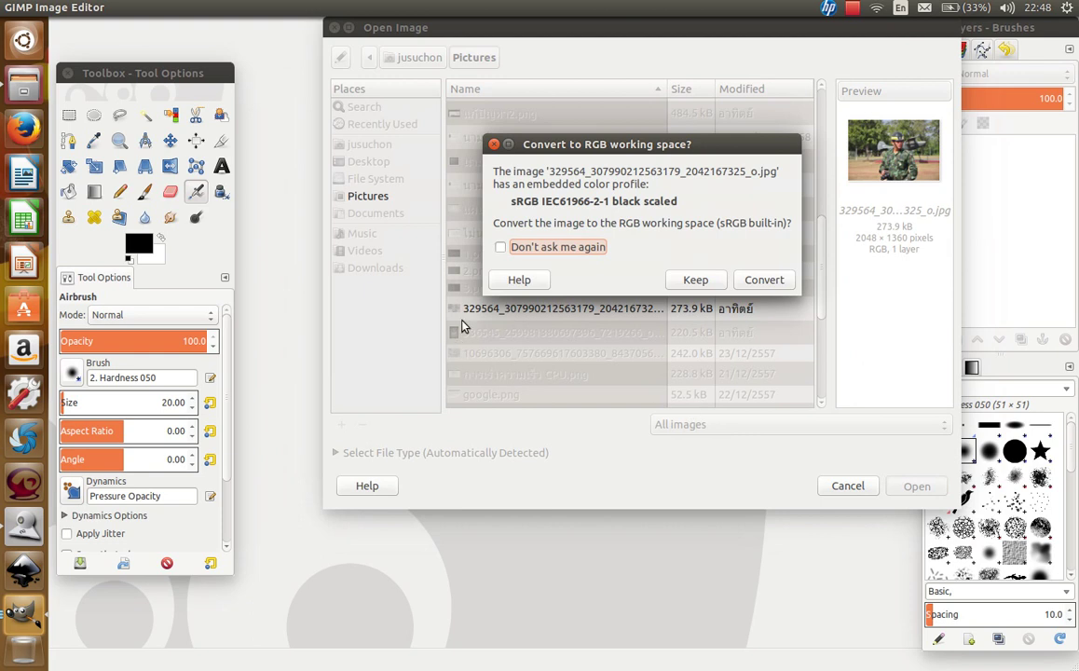
pyautogui.click(751, 284)
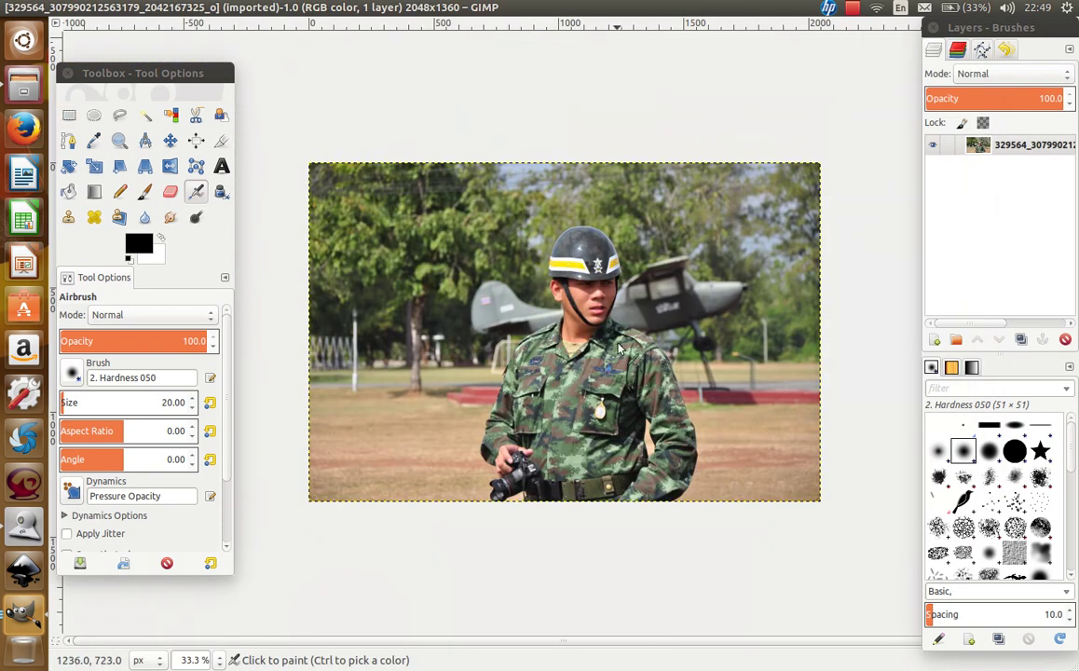
pyautogui.click(977, 150)
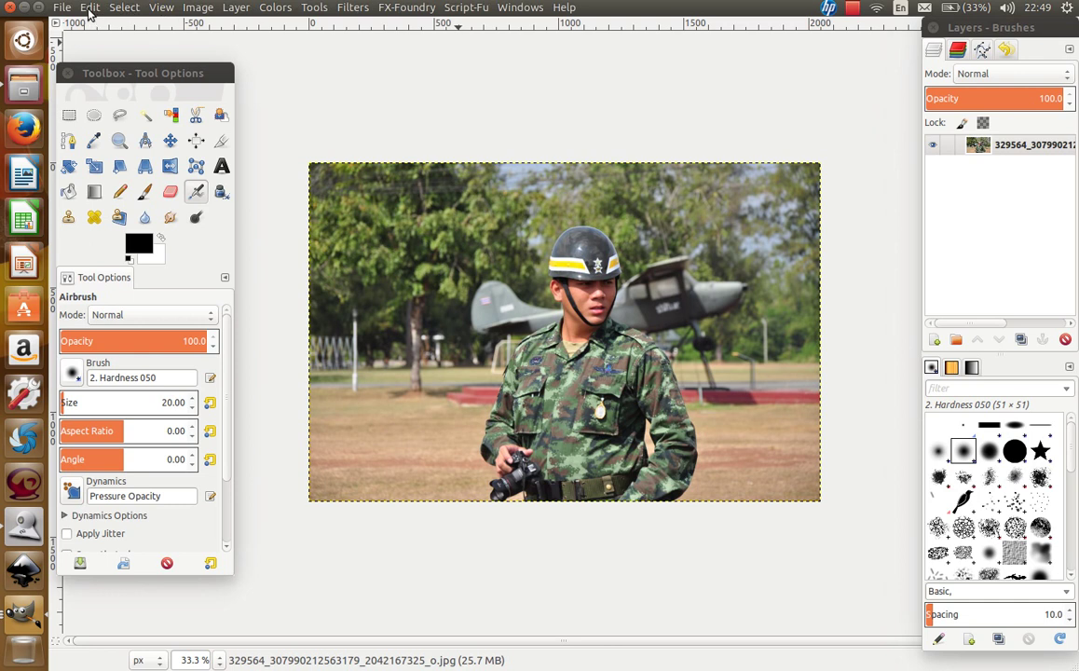
# - Add the dog photo 336545 jpg as a new layer above the soldier photo
pyautogui.click(63, 10)
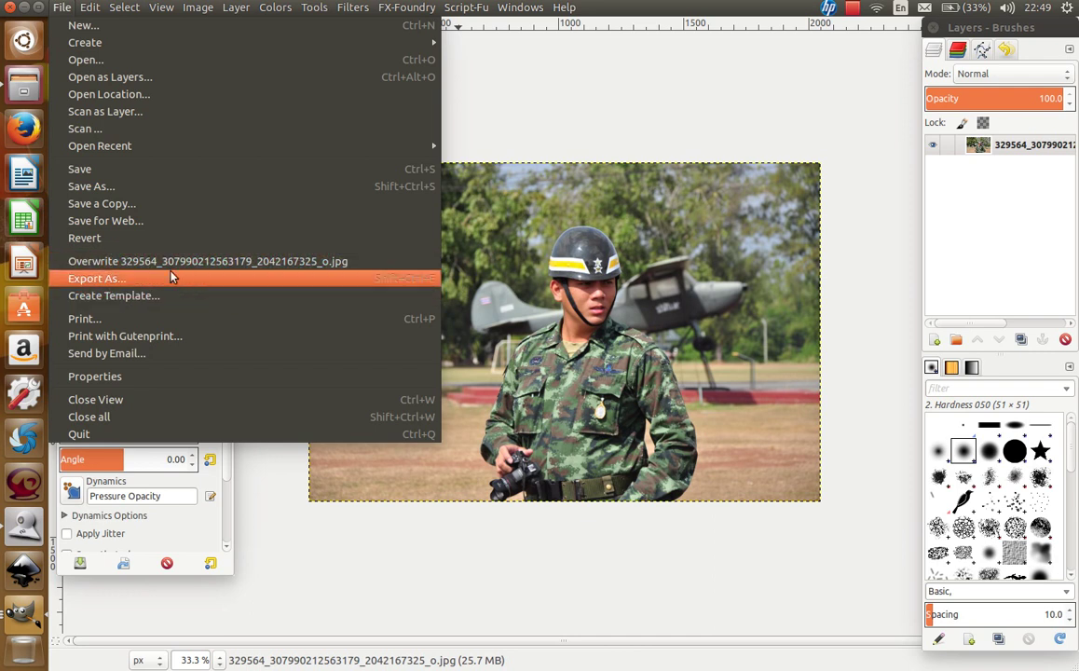
pyautogui.click(140, 82)
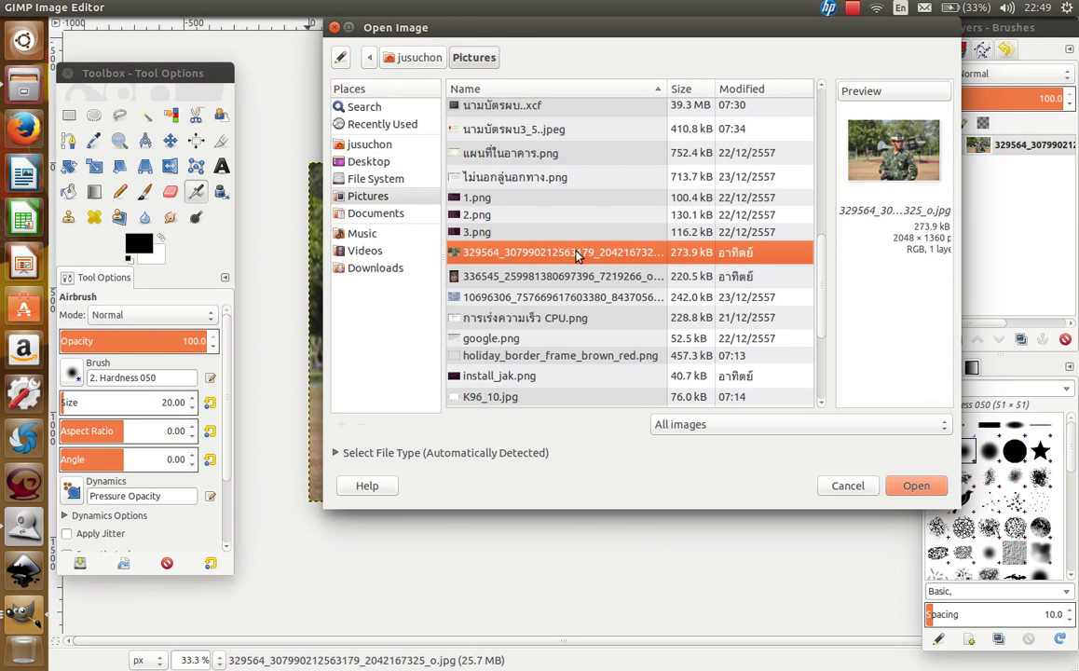
pyautogui.click(559, 276)
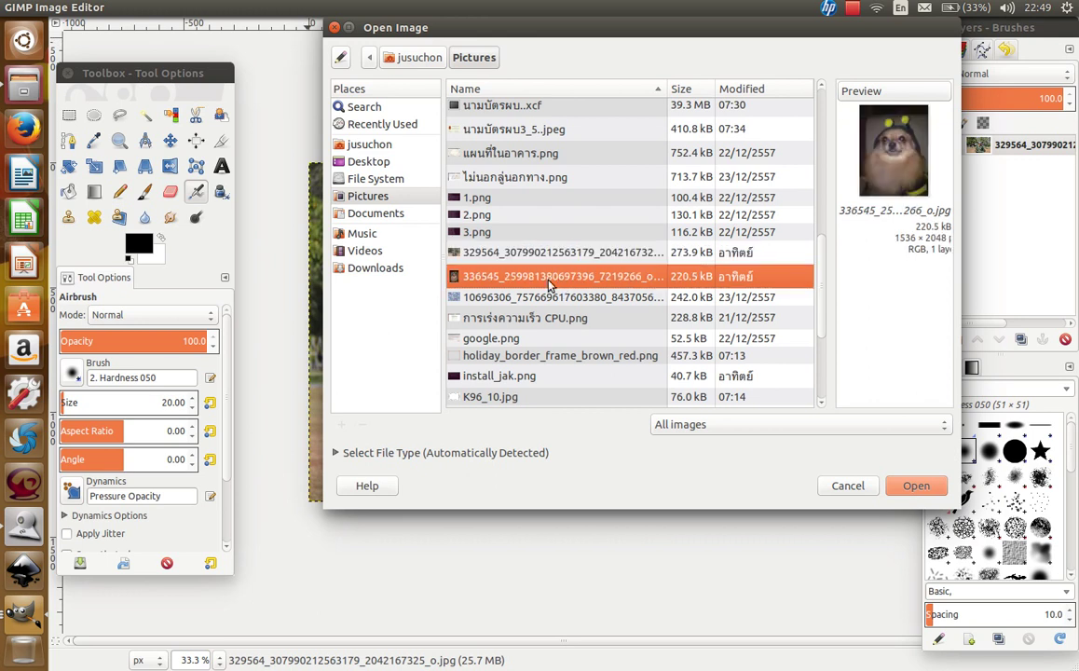
pyautogui.click(537, 253)
pyautogui.click(535, 277)
pyautogui.click(913, 490)
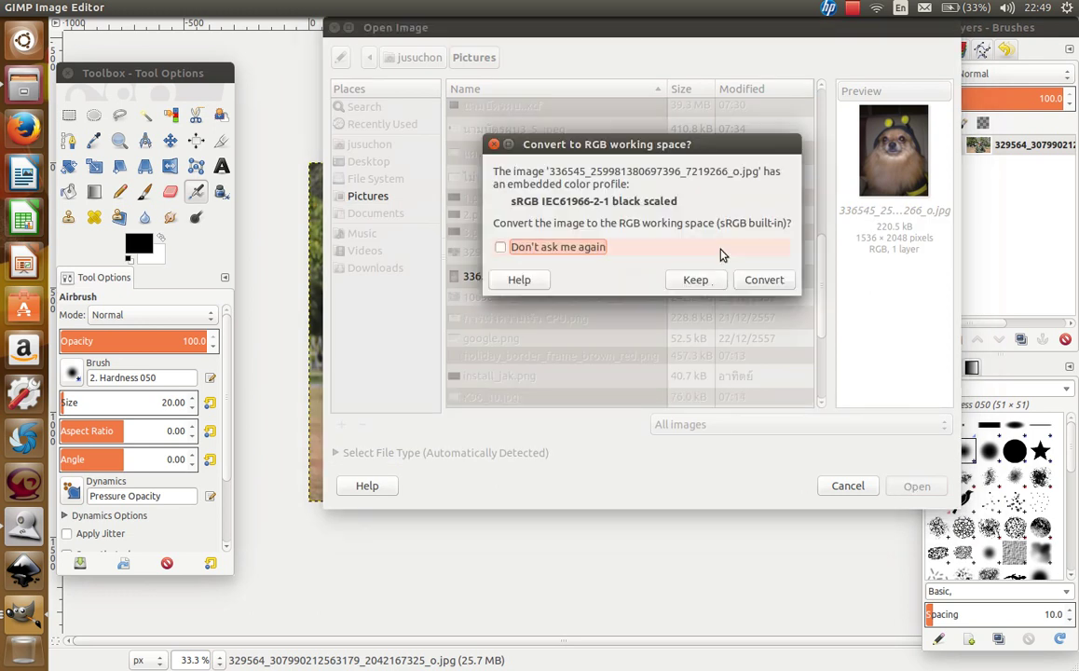
pyautogui.click(762, 279)
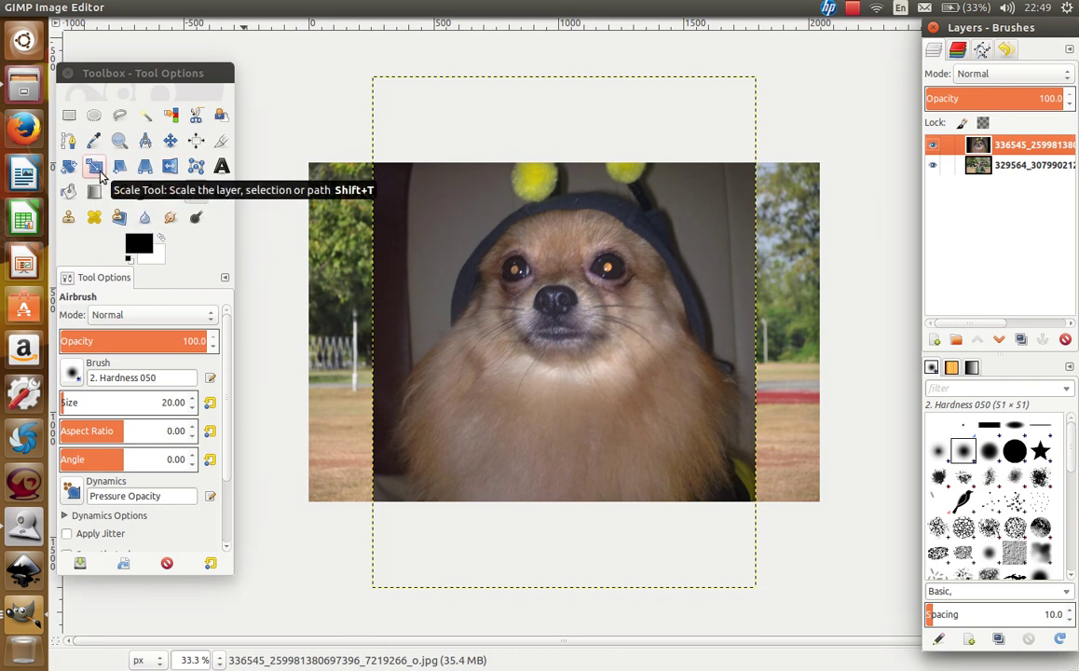
# - Scale the dog layer to 600×824 pixels, positioned left of the soldier
pyautogui.click(100, 173)
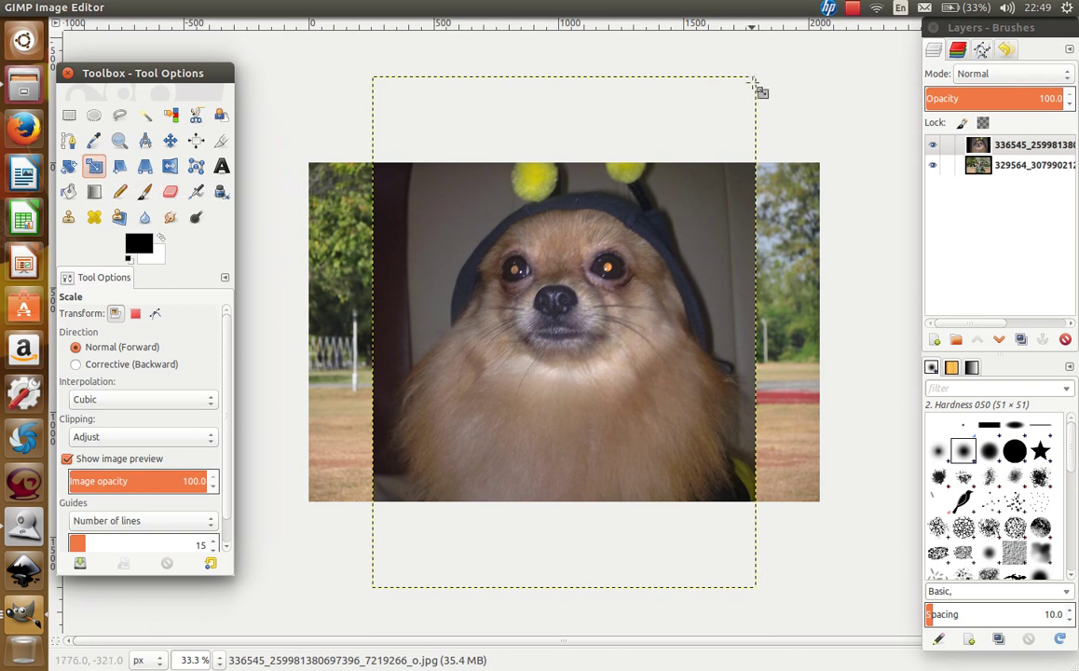
pyautogui.moveTo(375, 83); pyautogui.dragTo(612, 385)
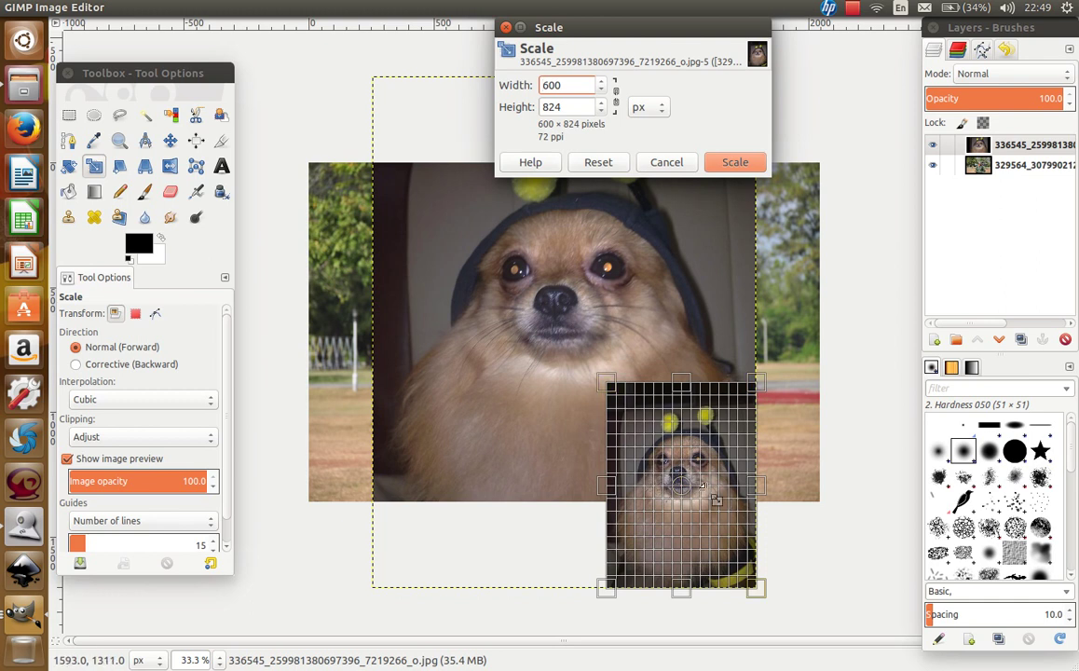
pyautogui.moveTo(690, 494); pyautogui.dragTo(480, 363)
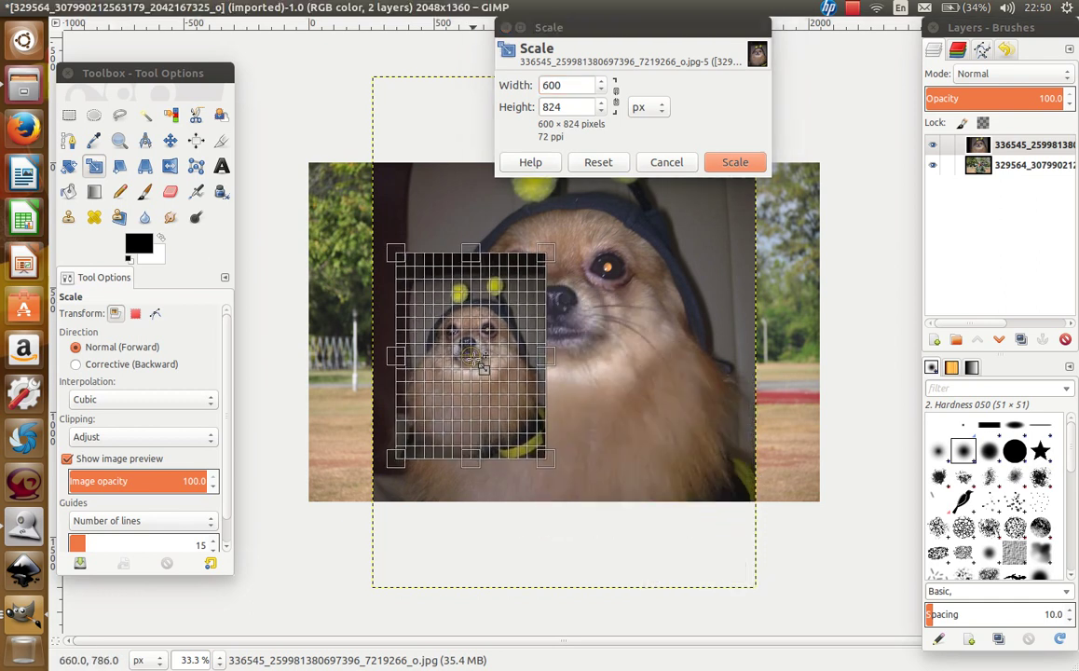
pyautogui.click(736, 163)
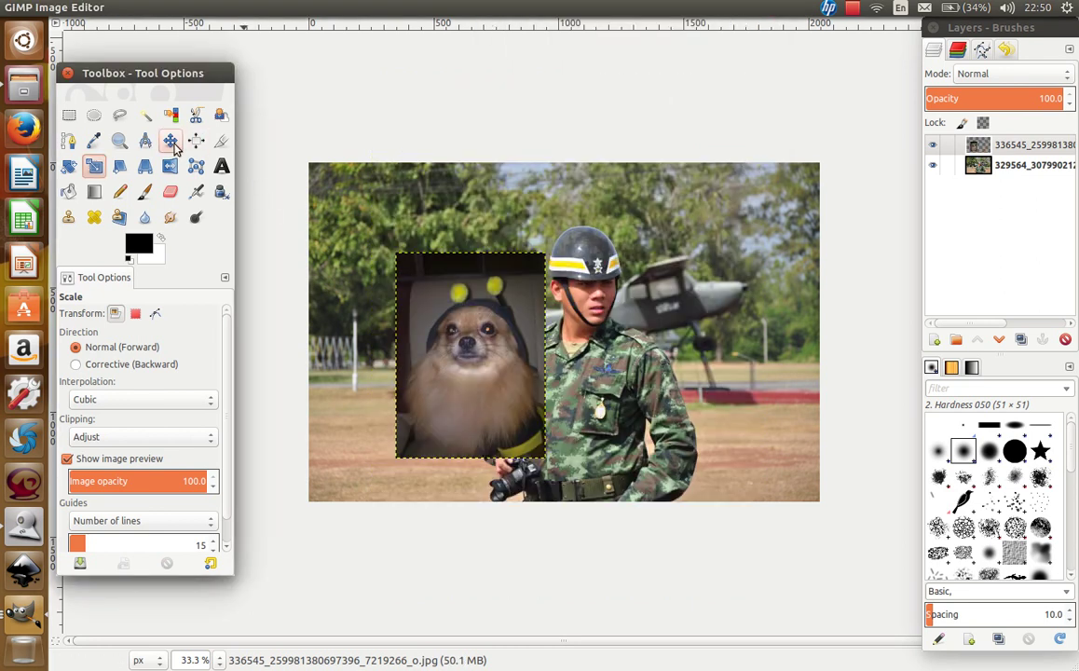
# - Shift the dog layer slightly left of the soldier and zoom to check its placement
pyautogui.click(173, 147)
pyautogui.moveTo(463, 364); pyautogui.dragTo(442, 363)
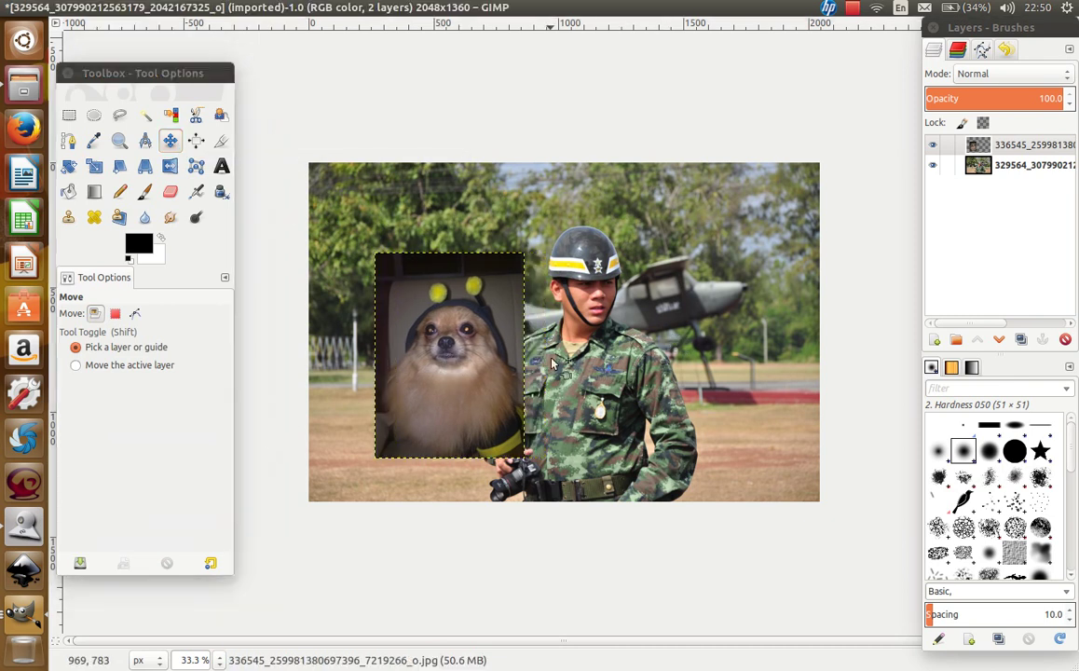
pyautogui.keyDown('ctrl'); pyautogui.scroll(1, 544, 404); pyautogui.keyUp('ctrl')
pyautogui.keyDown('ctrl'); pyautogui.scroll(-2, 543, 404); pyautogui.keyUp('ctrl')
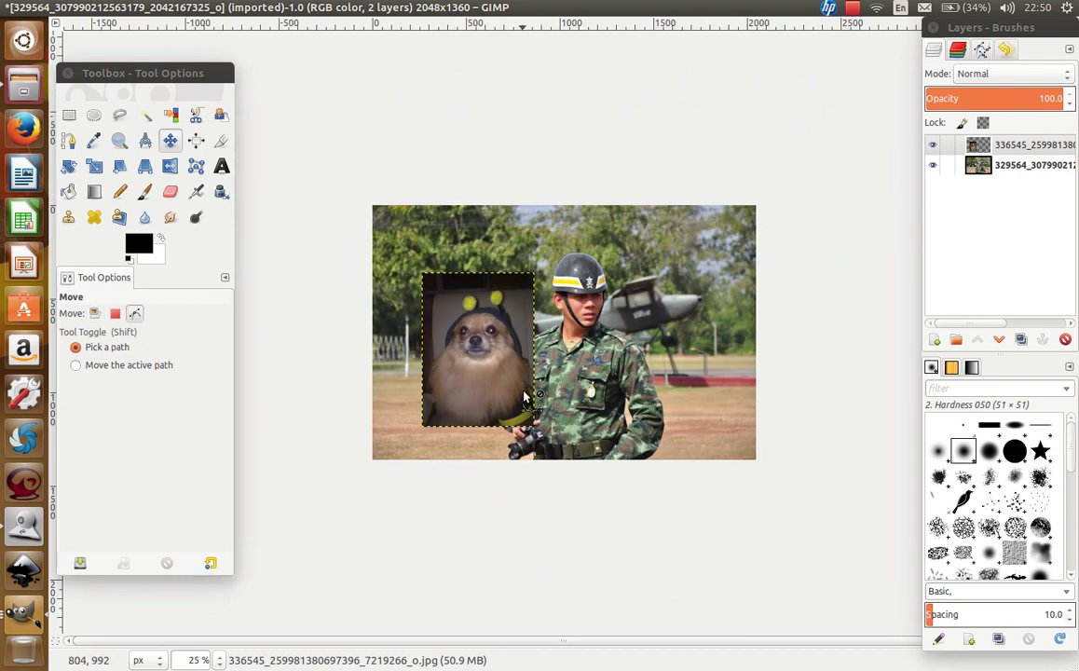
pyautogui.keyDown('ctrl'); pyautogui.scroll(1, 519, 399); pyautogui.keyUp('ctrl')
pyautogui.keyDown('ctrl'); pyautogui.scroll(1, 519, 399); pyautogui.keyUp('ctrl')
pyautogui.keyDown('ctrl'); pyautogui.scroll(1, 485, 391); pyautogui.keyUp('ctrl')
pyautogui.keyDown('ctrl'); pyautogui.scroll(-2, 409, 380); pyautogui.keyUp('ctrl')
pyautogui.keyDown('ctrl'); pyautogui.scroll(1, 407, 377); pyautogui.keyUp('ctrl')
pyautogui.keyDown('ctrl'); pyautogui.scroll(1, 407, 377); pyautogui.keyUp('ctrl')
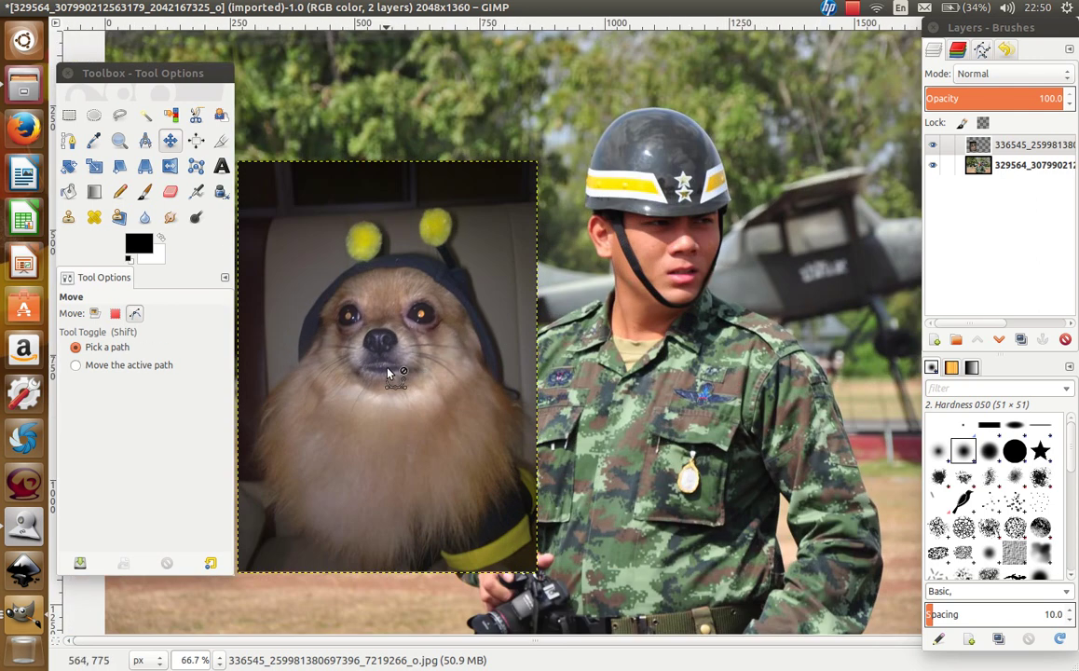
pyautogui.keyDown('ctrl'); pyautogui.scroll(-1, 400, 375); pyautogui.keyUp('ctrl')
pyautogui.keyDown('ctrl'); pyautogui.scroll(1, 389, 372); pyautogui.keyUp('ctrl')
pyautogui.keyDown('ctrl'); pyautogui.scroll(-1, 378, 371); pyautogui.keyUp('ctrl')
pyautogui.keyDown('ctrl'); pyautogui.scroll(1, 336, 373); pyautogui.keyUp('ctrl')
pyautogui.keyDown('ctrl'); pyautogui.scroll(-1, 298, 374); pyautogui.keyUp('ctrl')
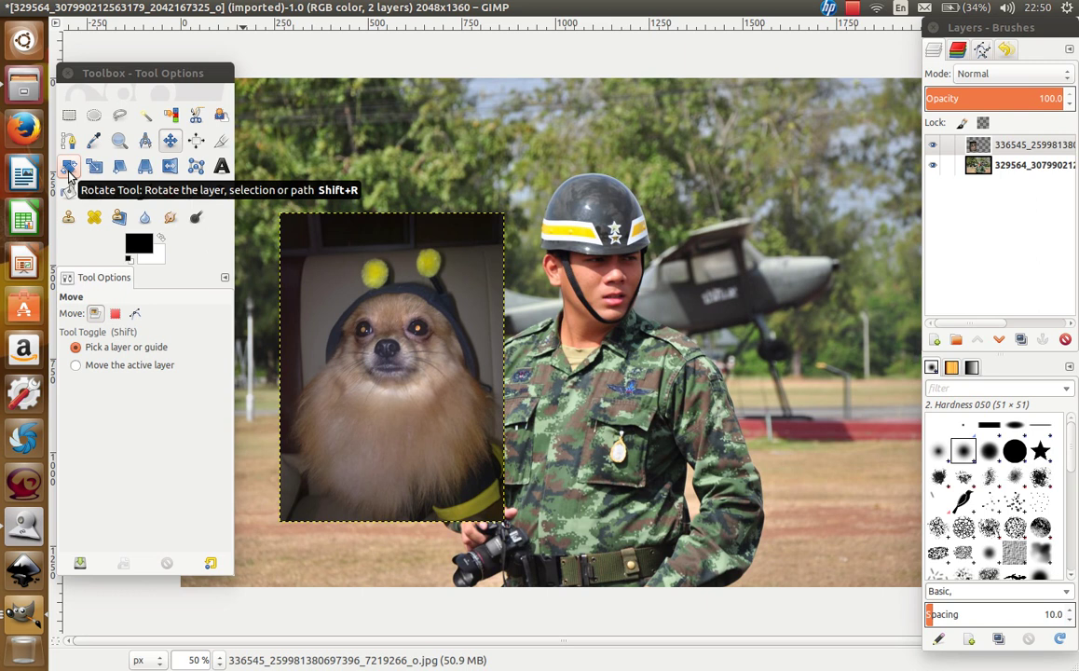
pyautogui.click(69, 115)
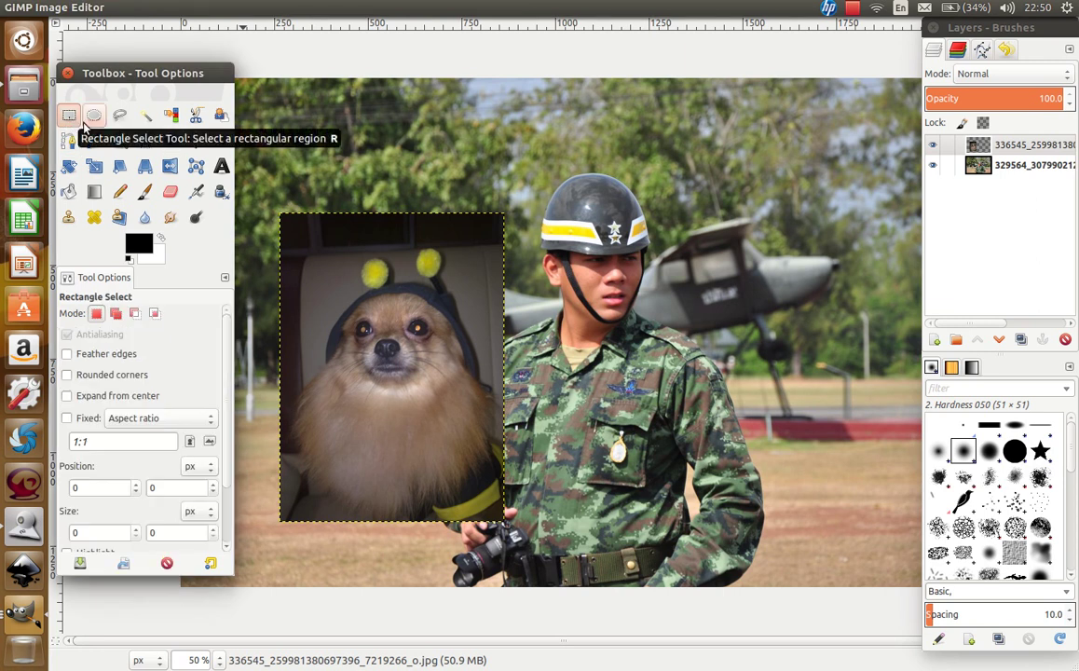
pyautogui.click(332, 142)
pyautogui.moveTo(332, 143); pyautogui.dragTo(745, 319)
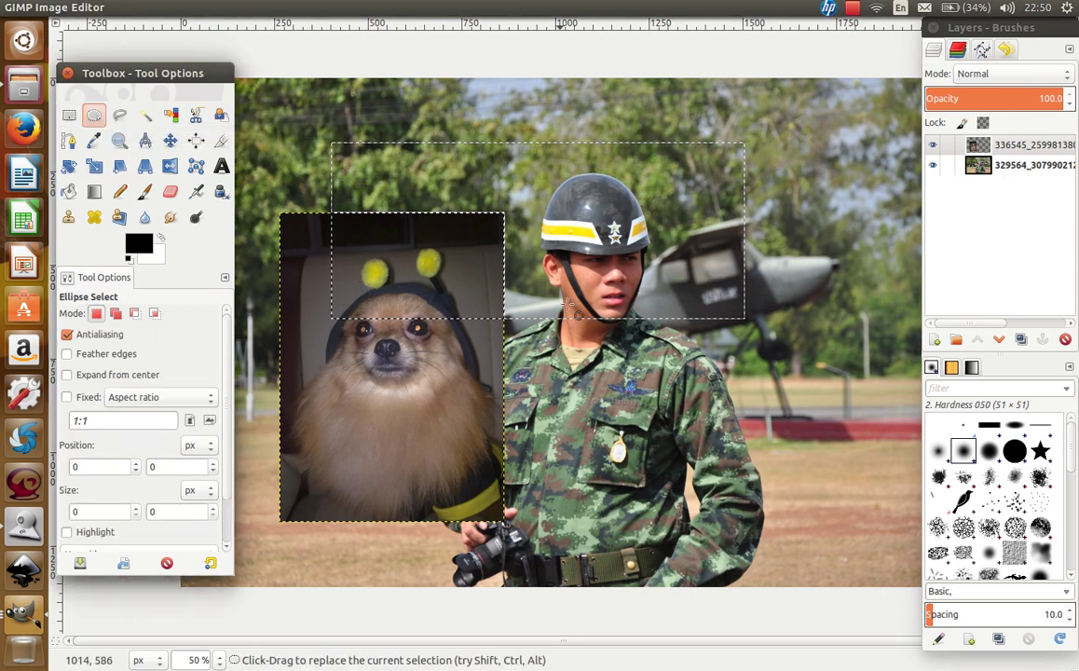
pyautogui.moveTo(539, 341)
pyautogui.mouseDown()
pyautogui.moveTo(662, 452)
pyautogui.moveTo(743, 495)
pyautogui.mouseUp()
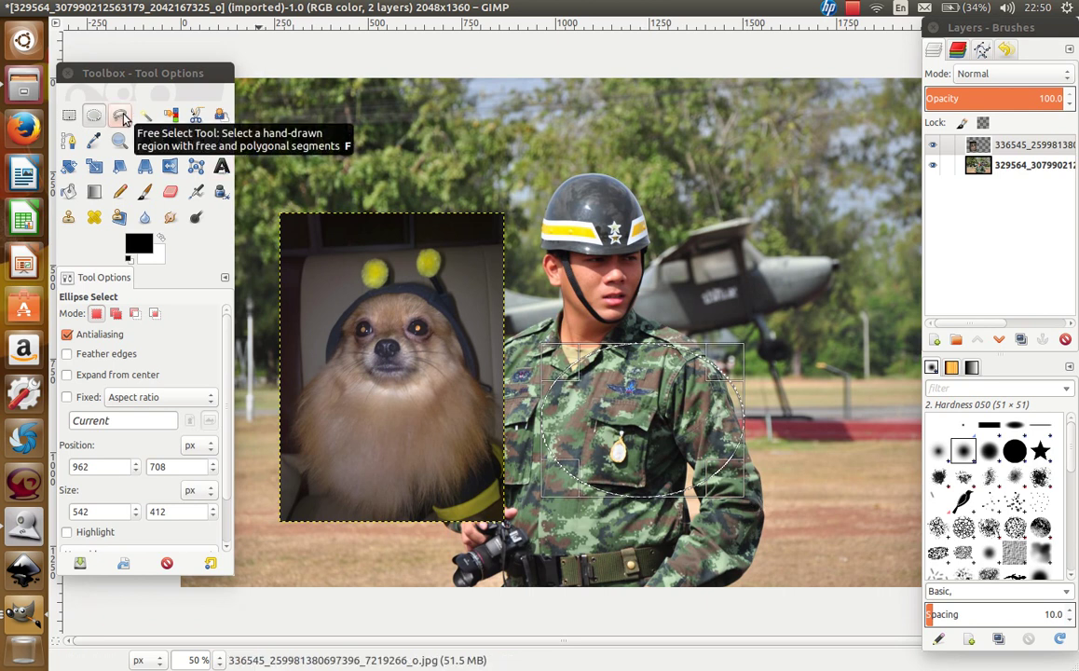
pyautogui.click(122, 113)
pyautogui.click(394, 173)
pyautogui.click(422, 142)
pyautogui.click(491, 145)
pyautogui.click(412, 205)
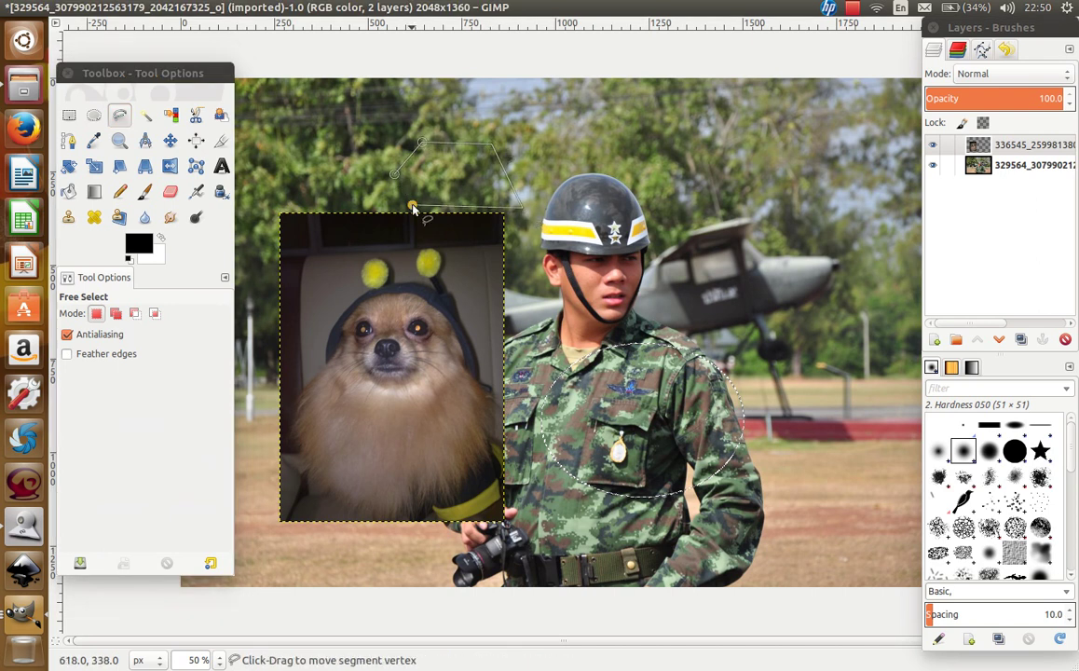
pyautogui.click(396, 176)
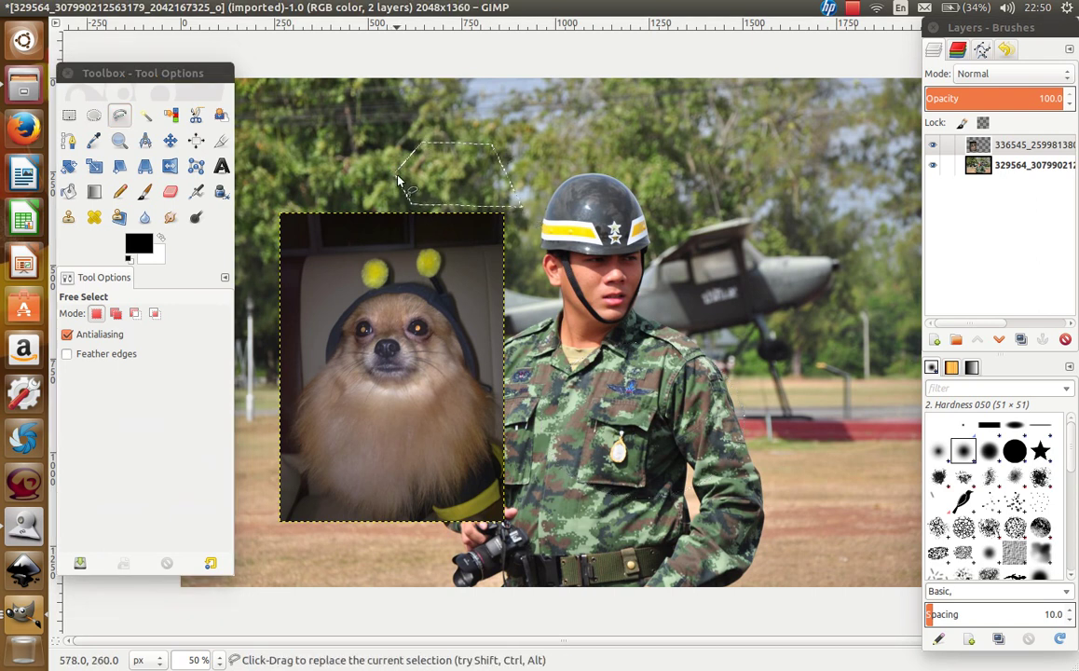
pyautogui.click(74, 114)
pyautogui.click(308, 99)
pyautogui.click(149, 116)
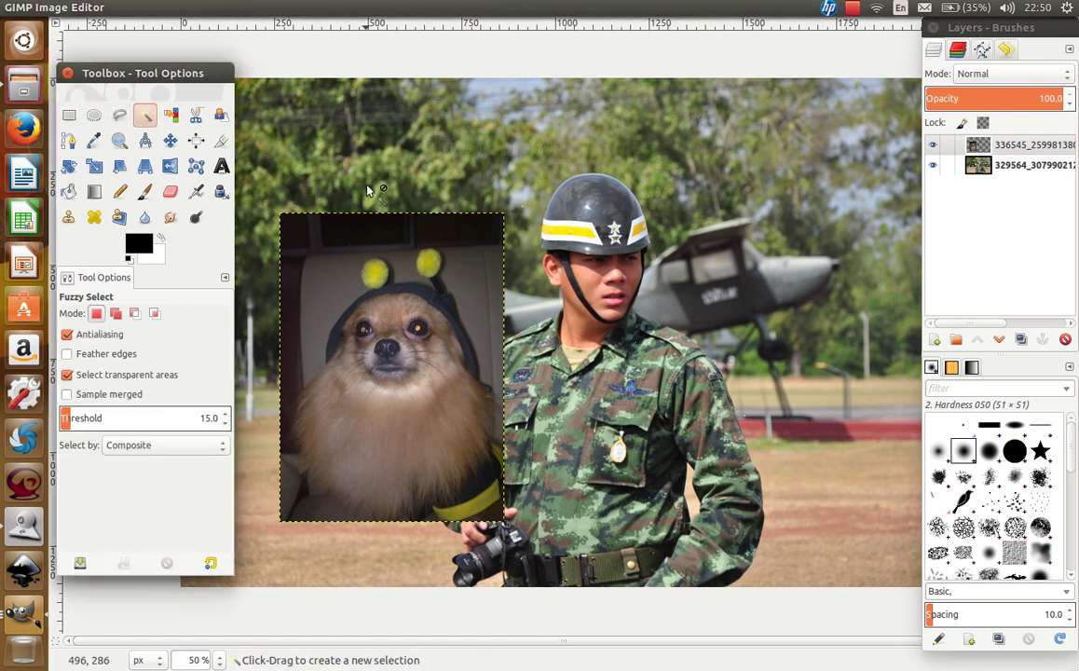
pyautogui.click(481, 268)
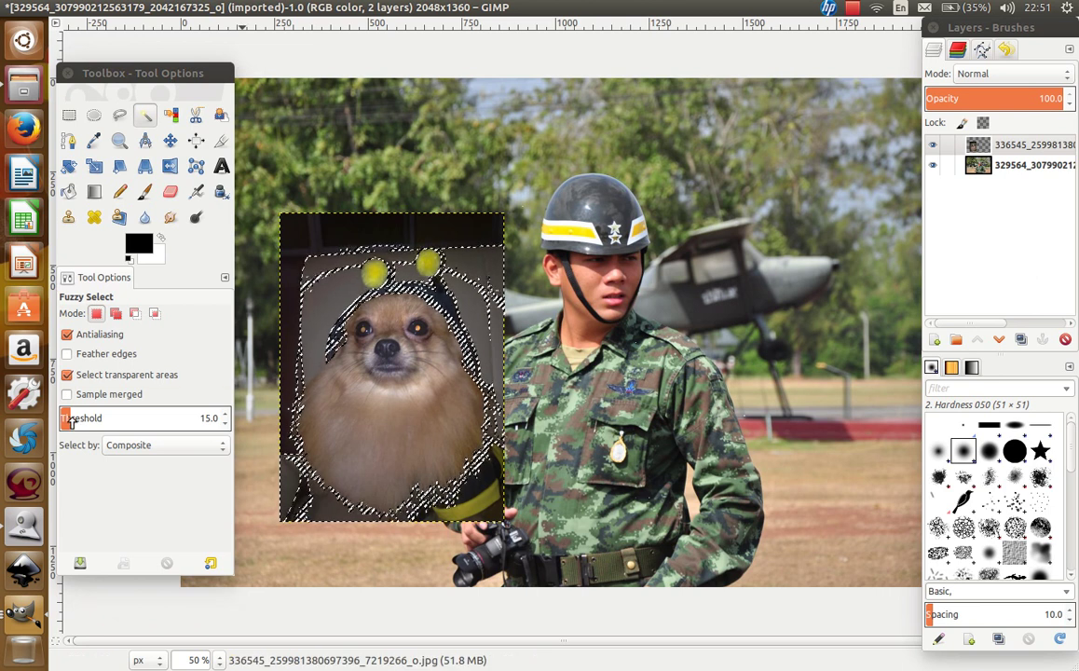
pyautogui.click(98, 419)
pyautogui.moveTo(98, 418); pyautogui.dragTo(202, 435)
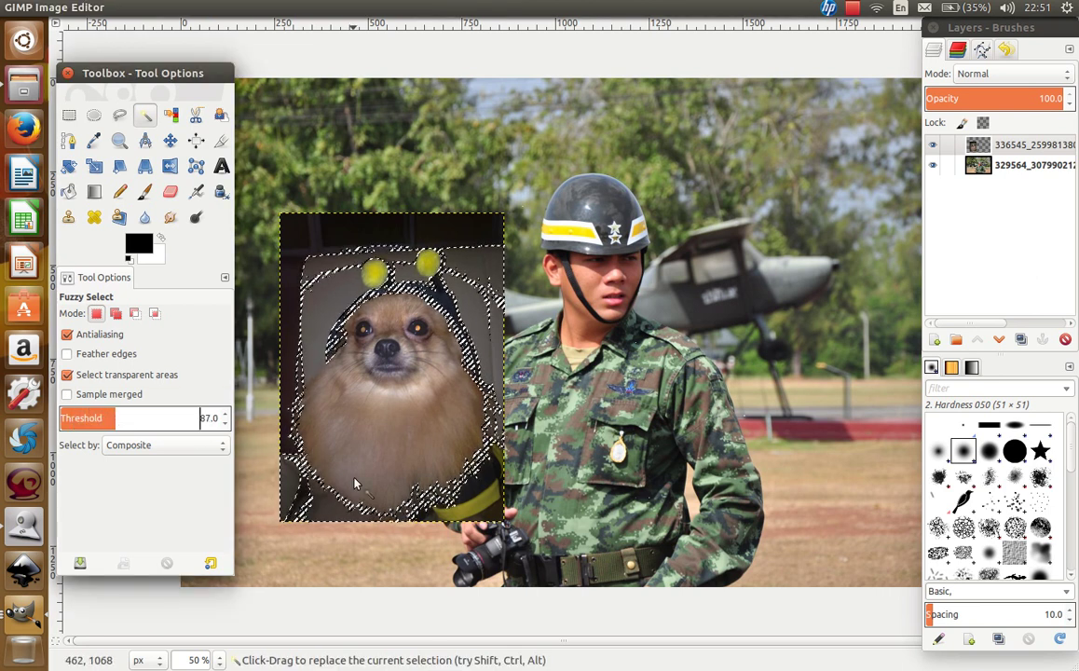
pyautogui.click(483, 316)
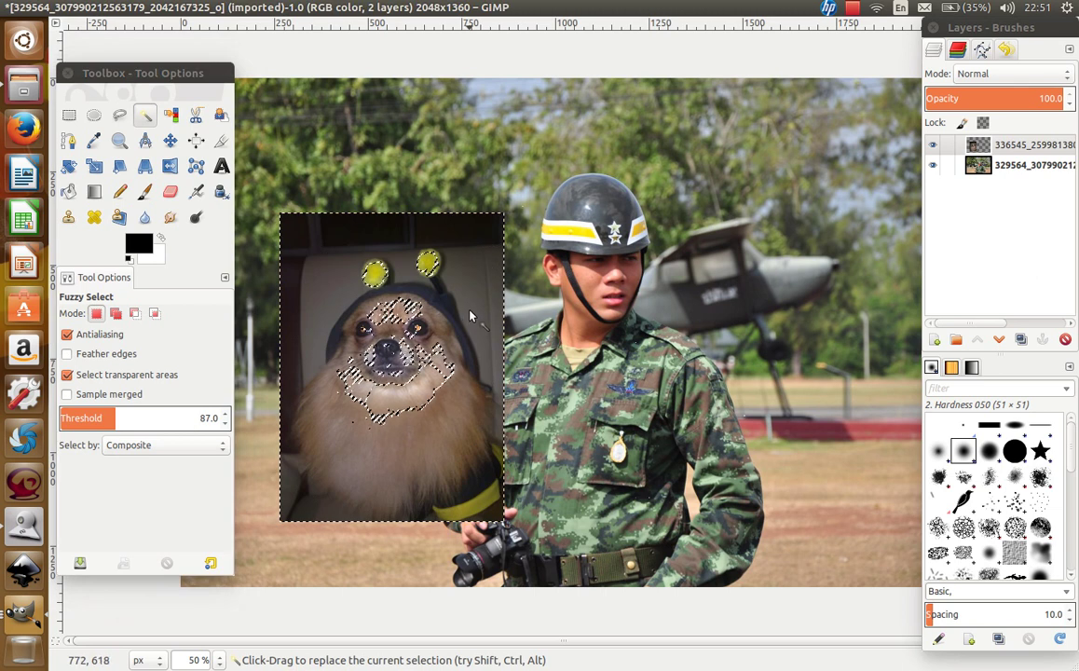
pyautogui.click(367, 384)
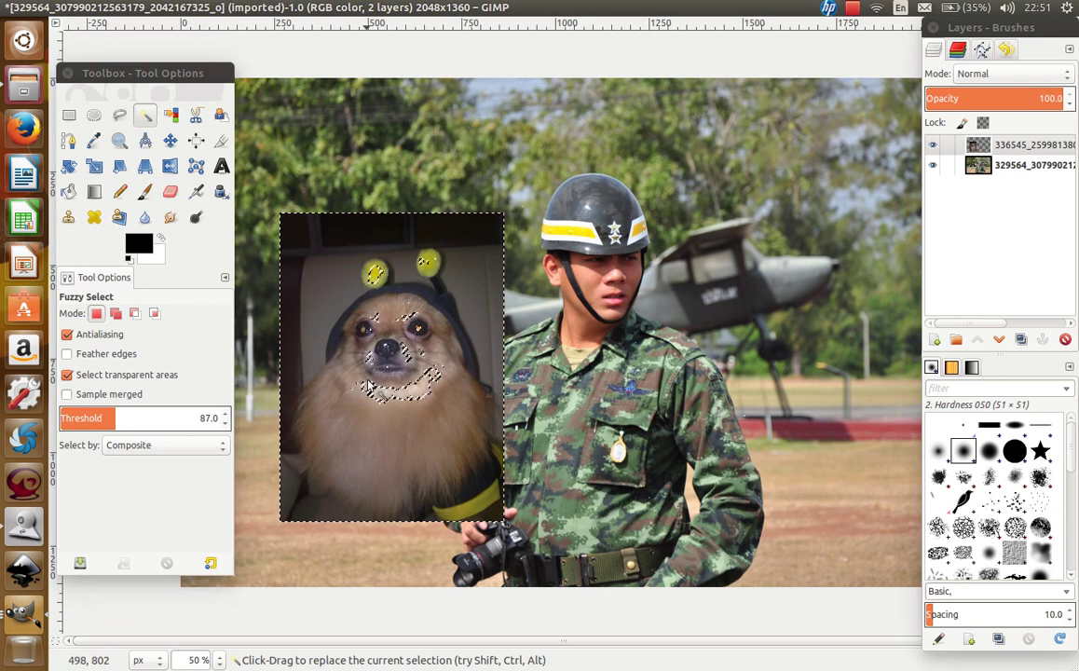
pyautogui.click(122, 119)
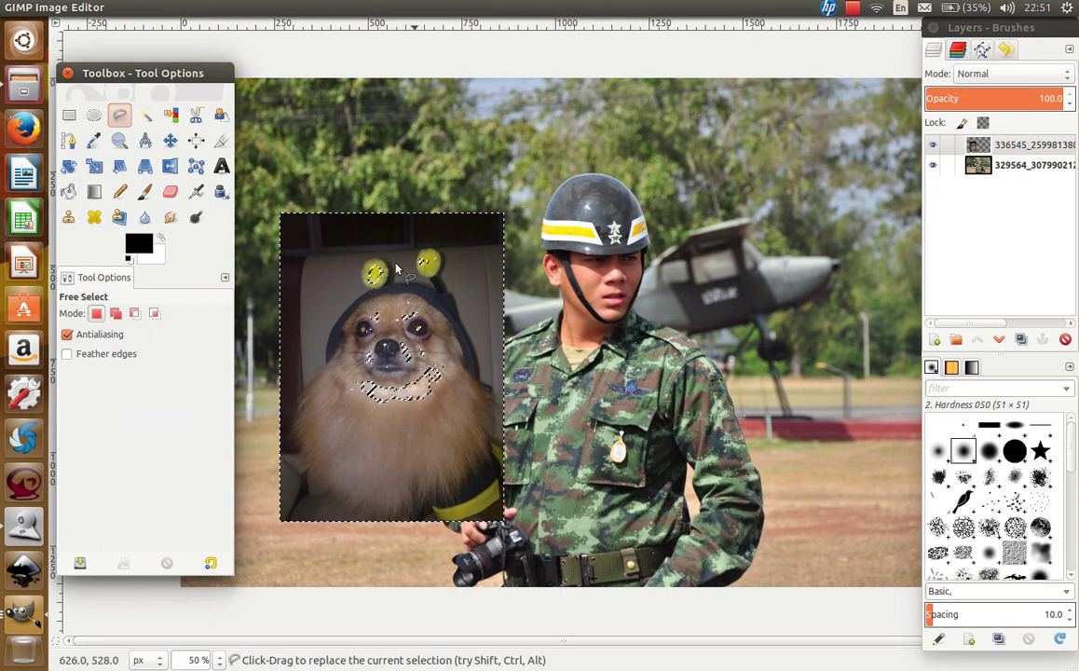
pyautogui.click(75, 118)
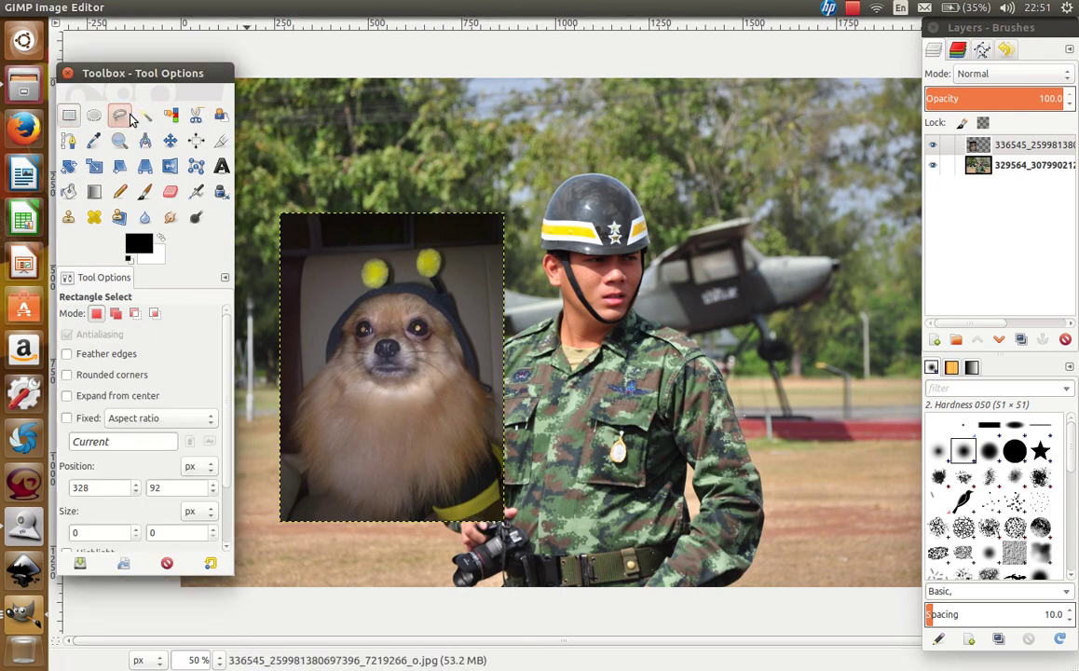
pyautogui.click(393, 508)
# - Free-select along the dog's left side, the hood top and the left pom-pom
pyautogui.click(353, 505)
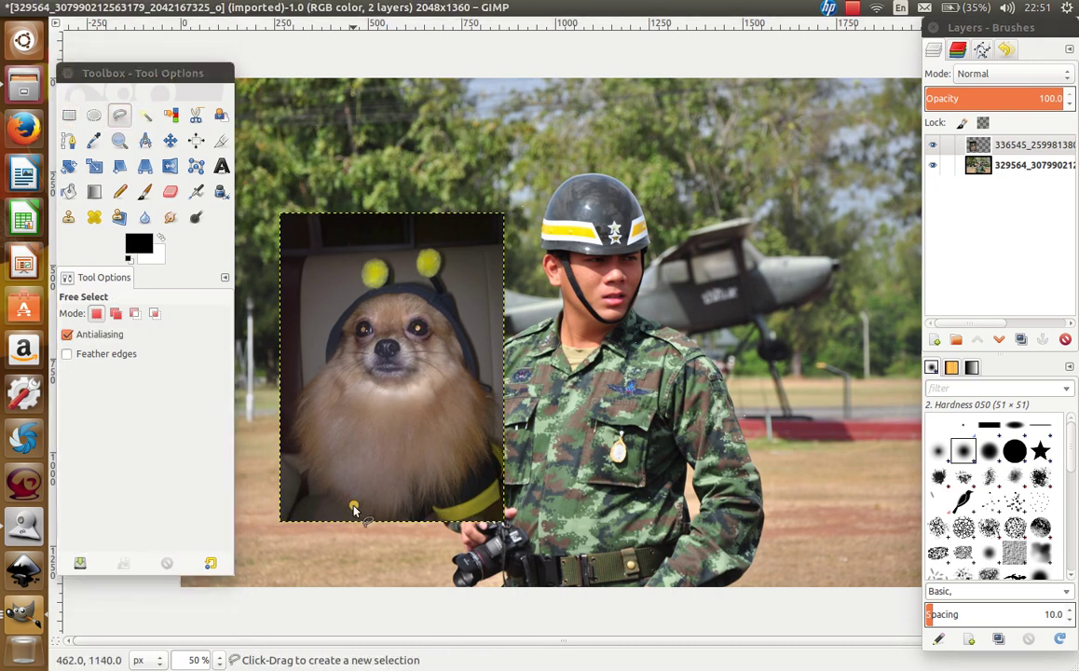
pyautogui.moveTo(301, 441); pyautogui.dragTo(322, 370)
pyautogui.click(327, 345)
pyautogui.click(364, 289)
pyautogui.click(363, 270)
pyautogui.click(370, 262)
pyautogui.click(383, 256)
pyautogui.click(400, 268)
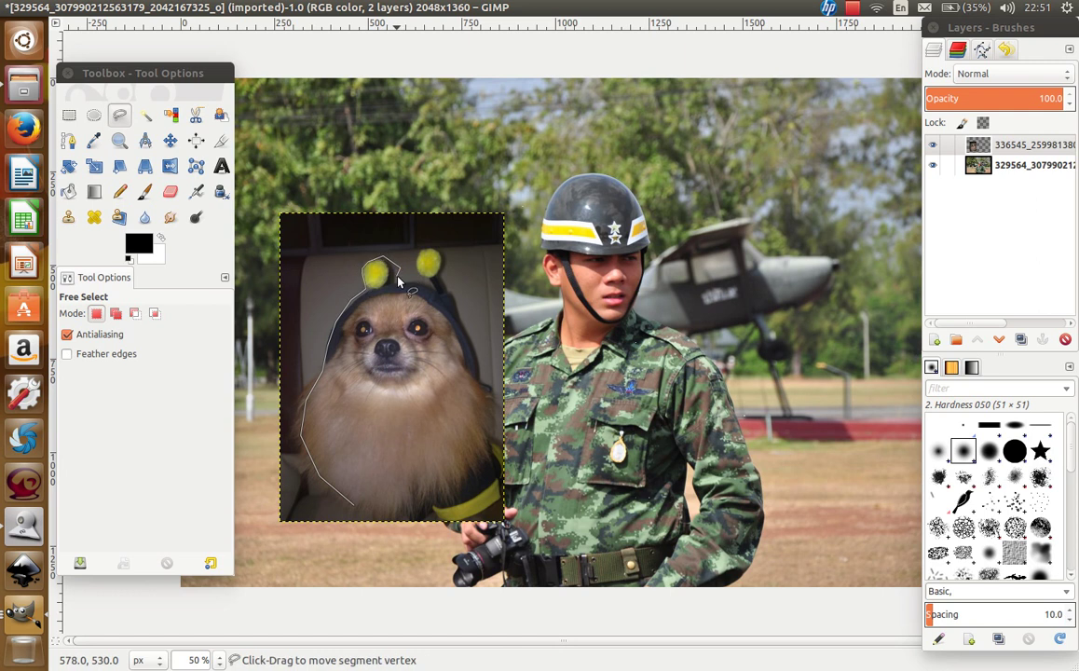
# - Continue the outline around the right pom-pom, right side and bottom, closing the selection
pyautogui.click(412, 276)
pyautogui.click(424, 268)
pyautogui.click(429, 249)
pyautogui.click(443, 270)
pyautogui.click(461, 302)
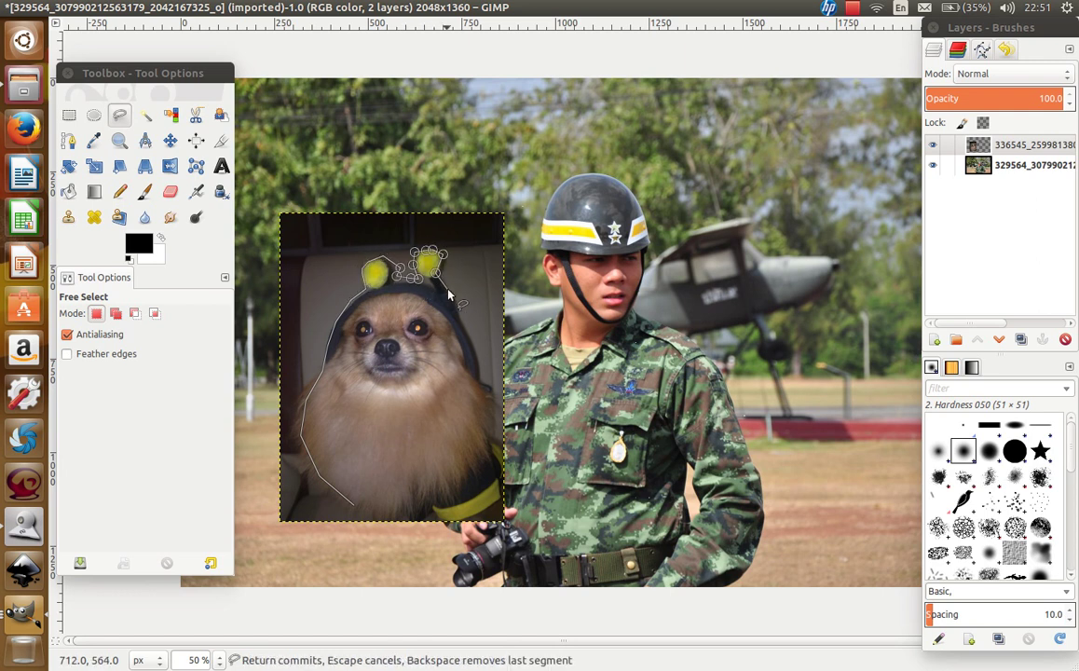
pyautogui.click(480, 358)
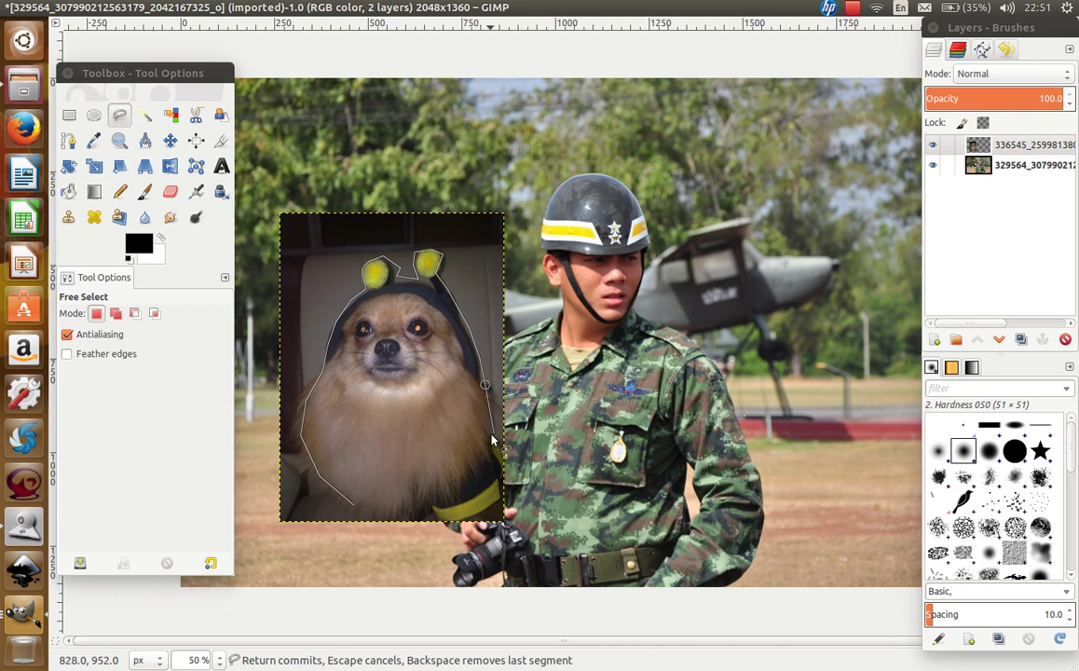
pyautogui.click(439, 503)
pyautogui.click(406, 514)
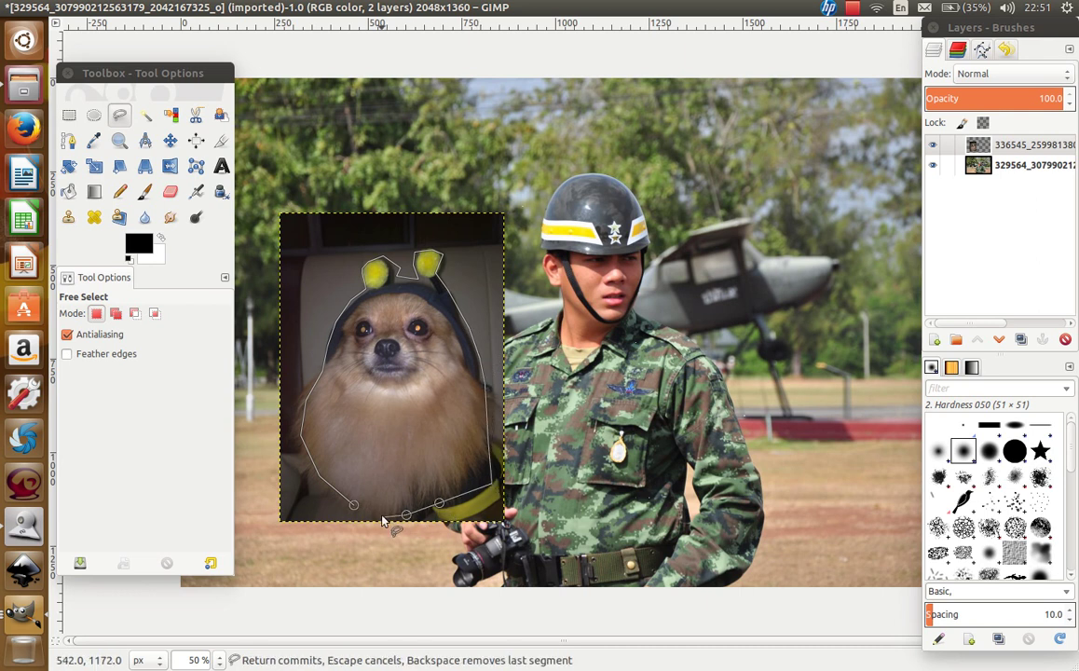
pyautogui.click(356, 510)
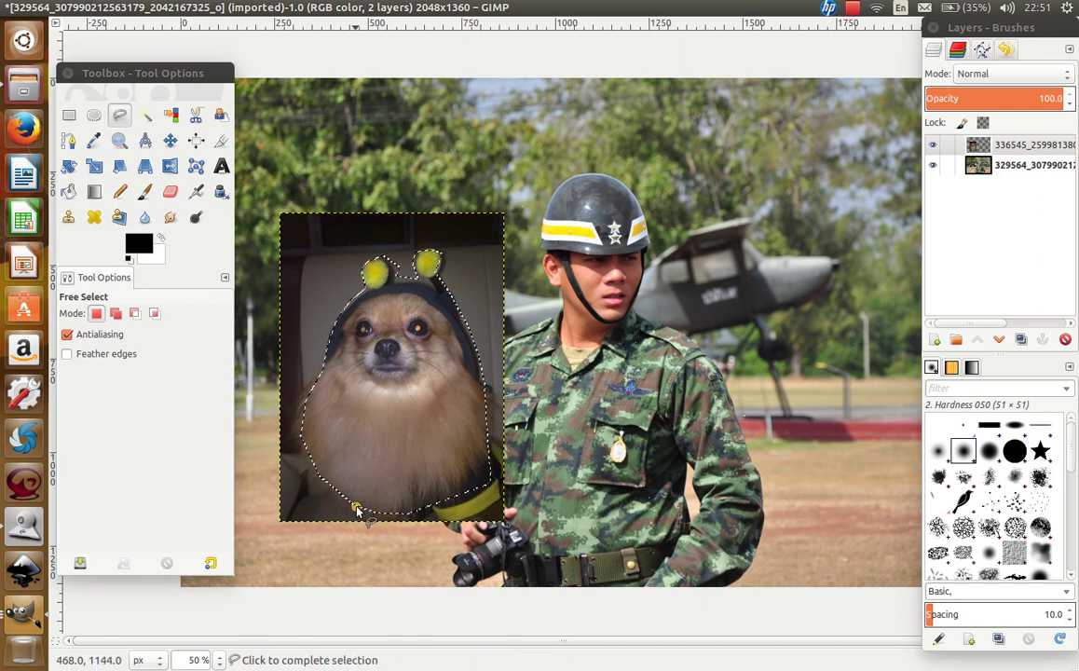
pyautogui.click(356, 508)
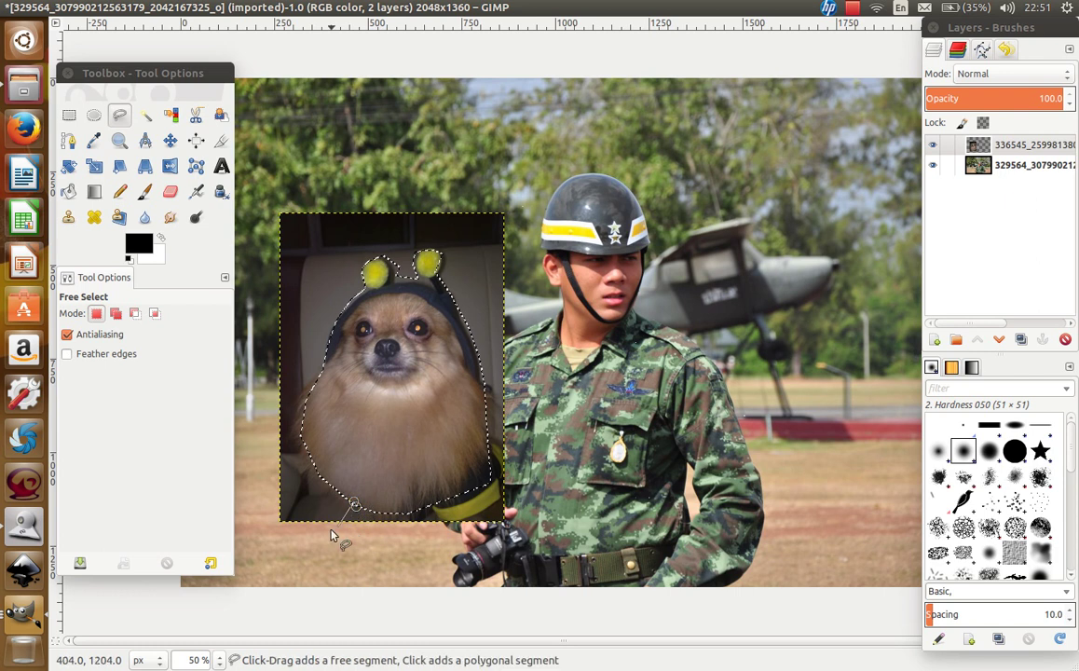
# - Cancel the unfinished outline and retrace the dog's left side and hood
pyautogui.press('Escape')
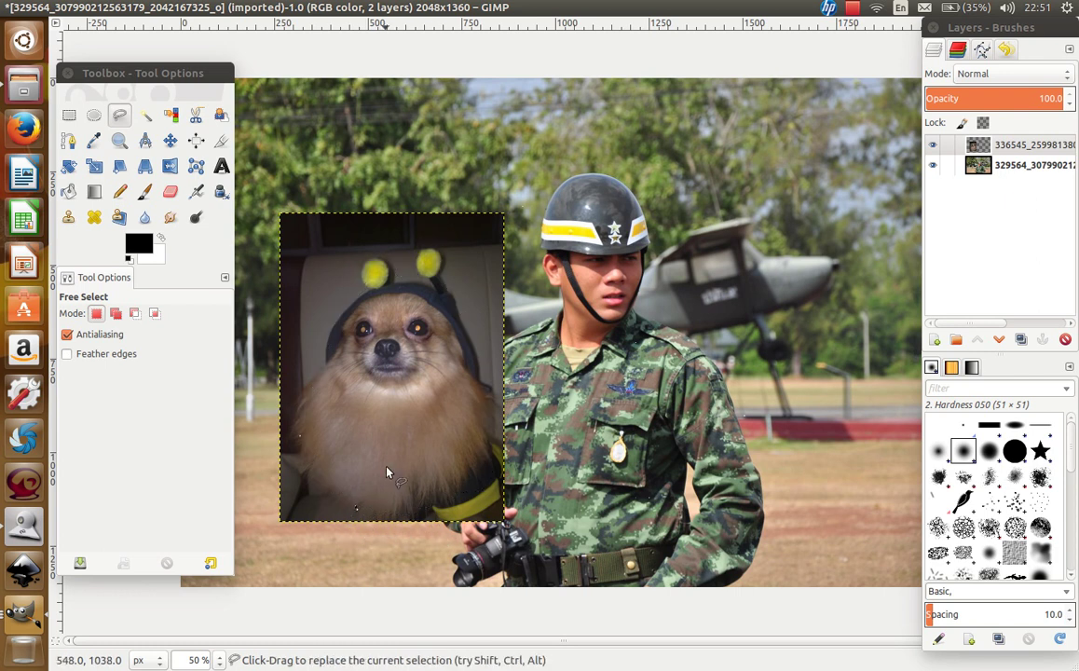
pyautogui.click(346, 507)
pyautogui.click(293, 453)
pyautogui.click(297, 412)
pyautogui.click(315, 373)
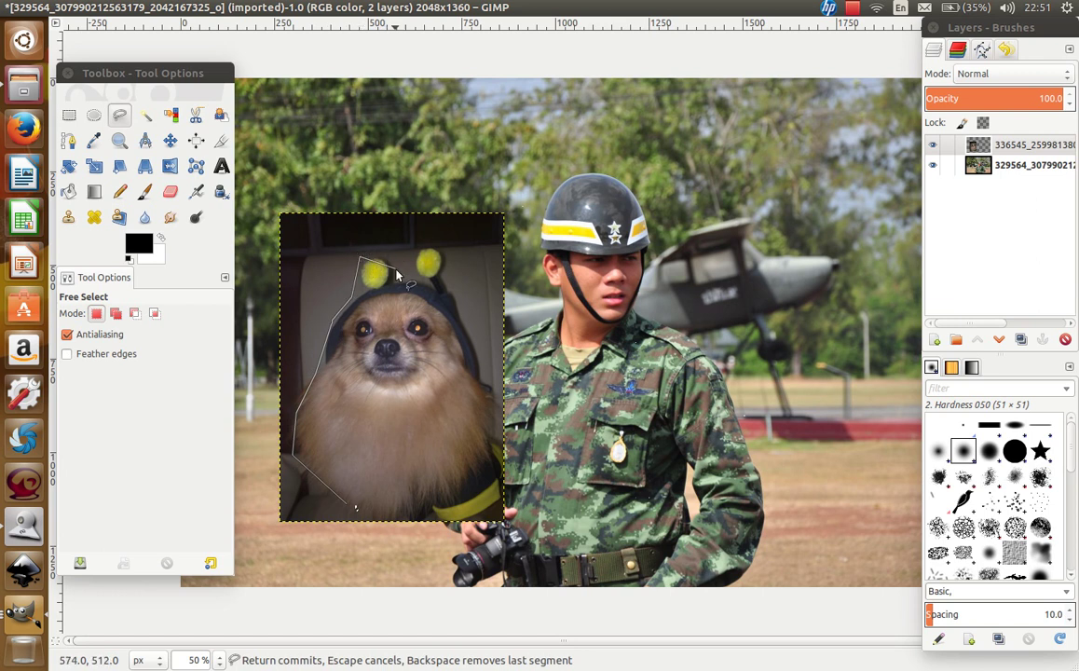
pyautogui.click(454, 276)
# - Close the outline down the dog's right side and bottom, undoing an accidental delete
pyautogui.click(461, 333)
pyautogui.click(474, 349)
pyautogui.click(477, 475)
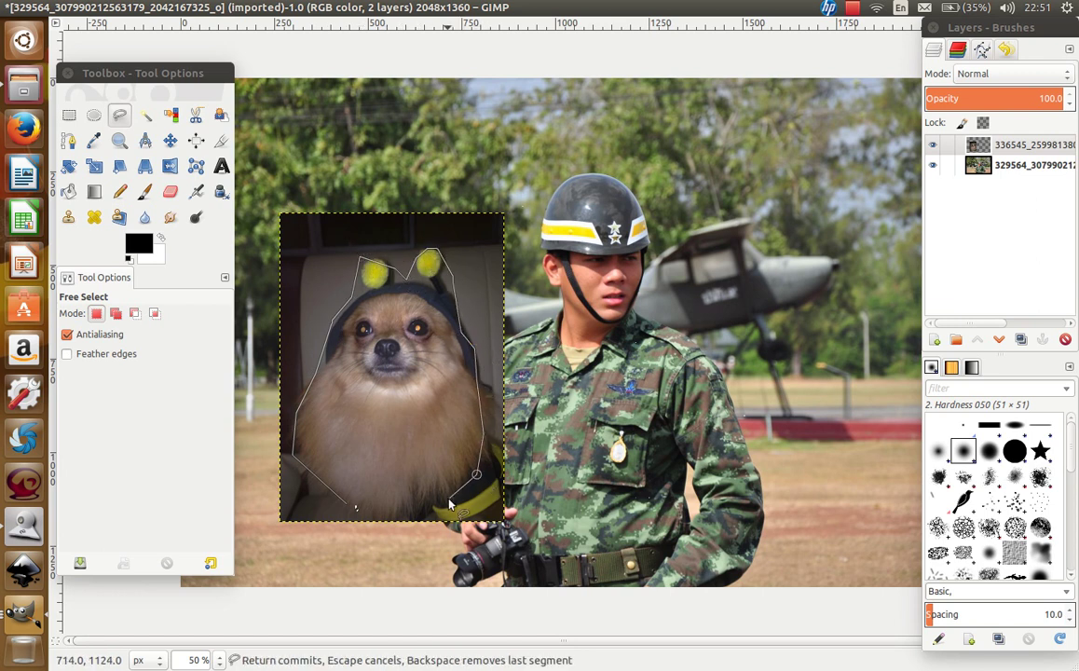
pyautogui.click(396, 514)
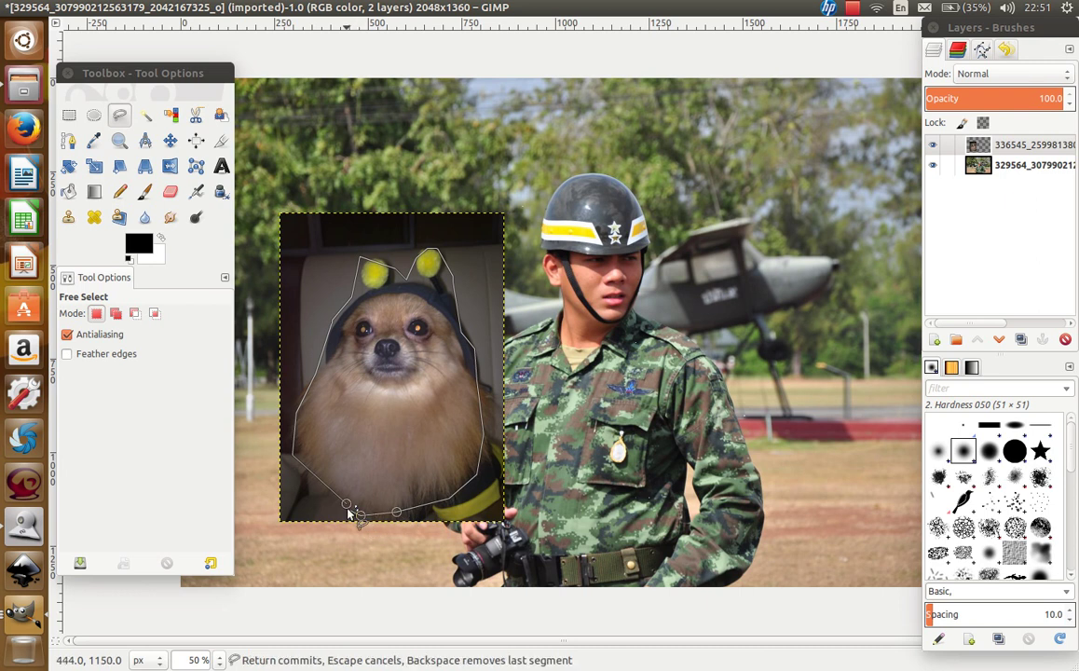
pyautogui.click(346, 508)
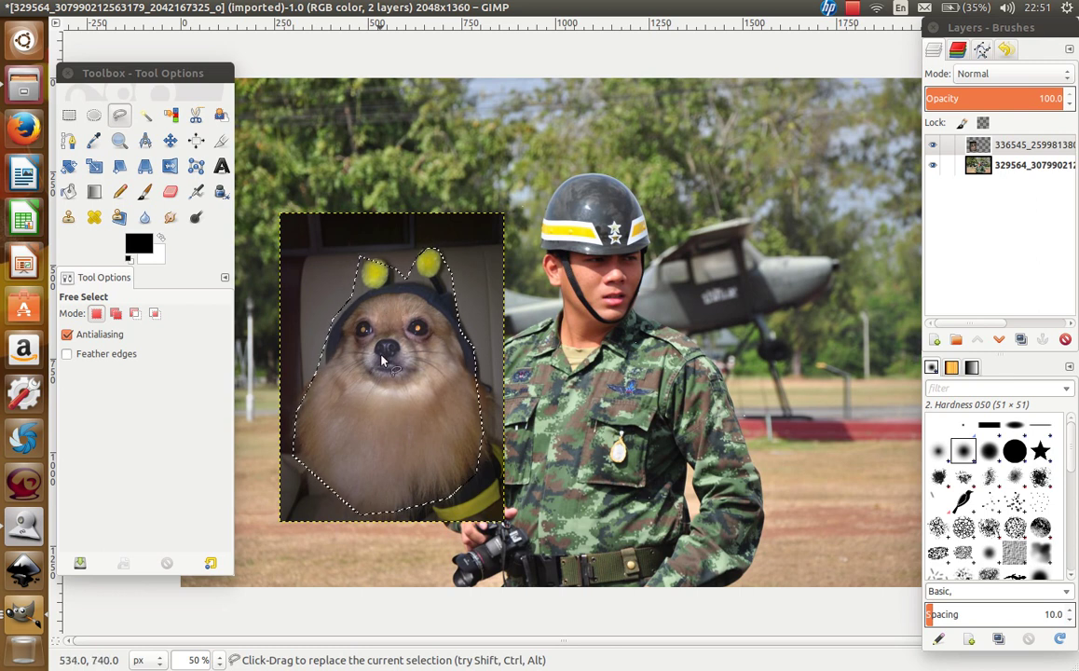
pyautogui.press('Delete')
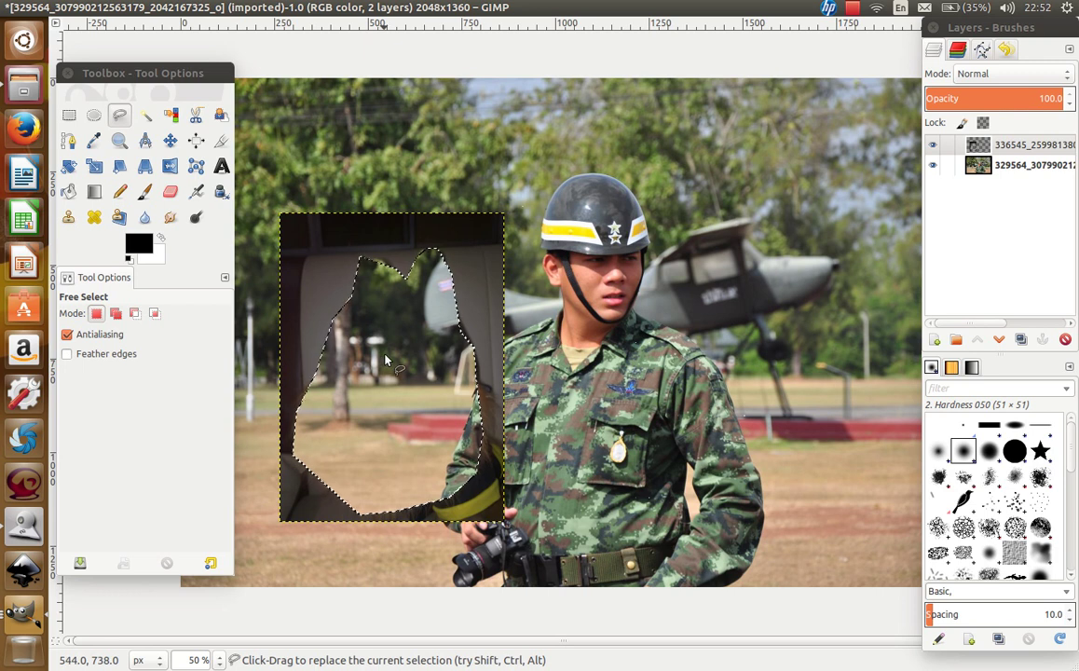
pyautogui.hotkey('ctrl', 'z')
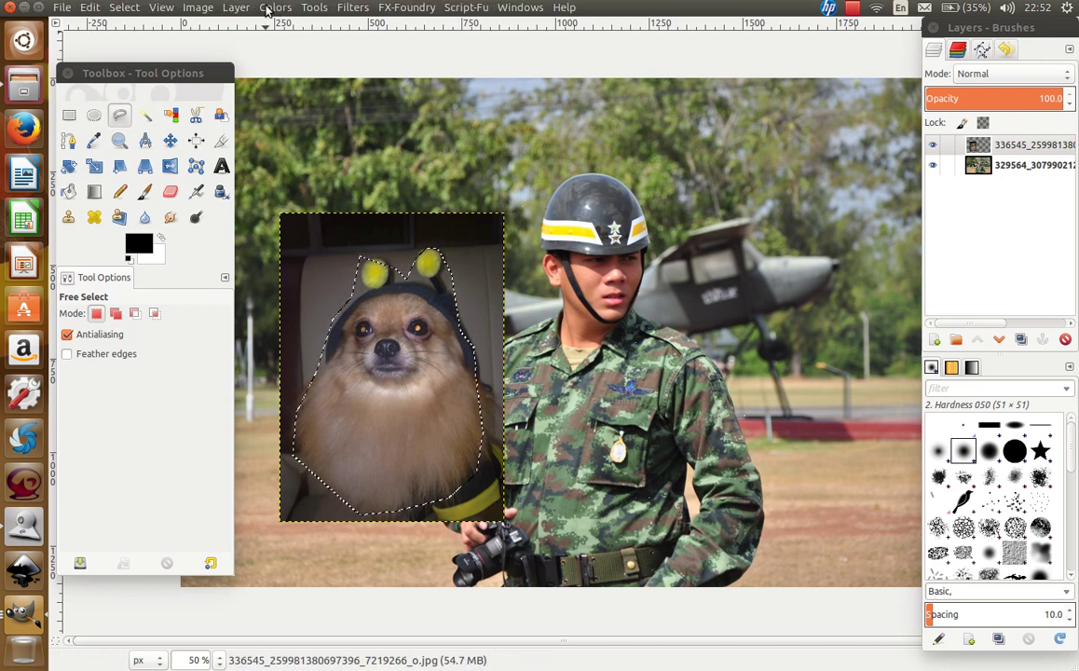
pyautogui.moveTo(186, 9)
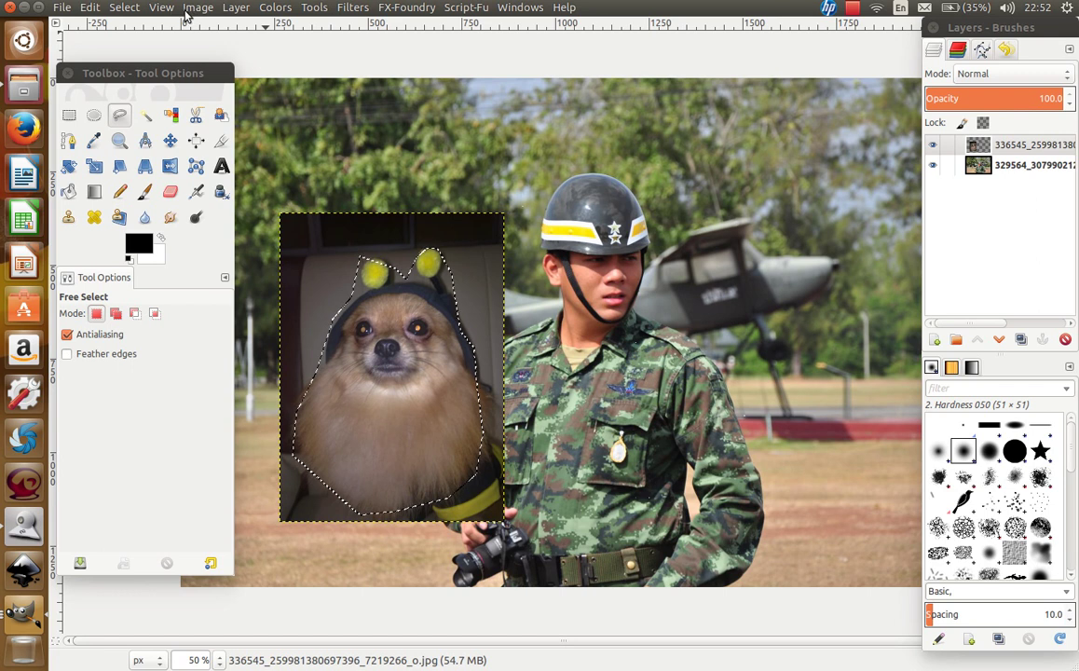
# - Invert the selection, delete the dog photo's dark background, and deselect
pyautogui.click(124, 7)
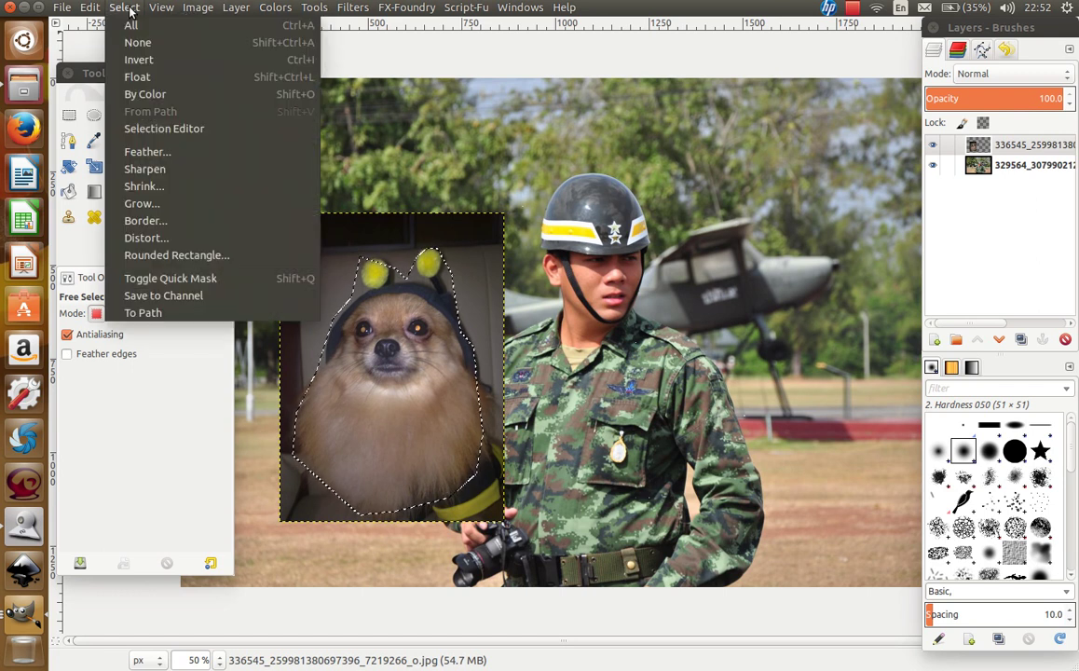
pyautogui.click(131, 62)
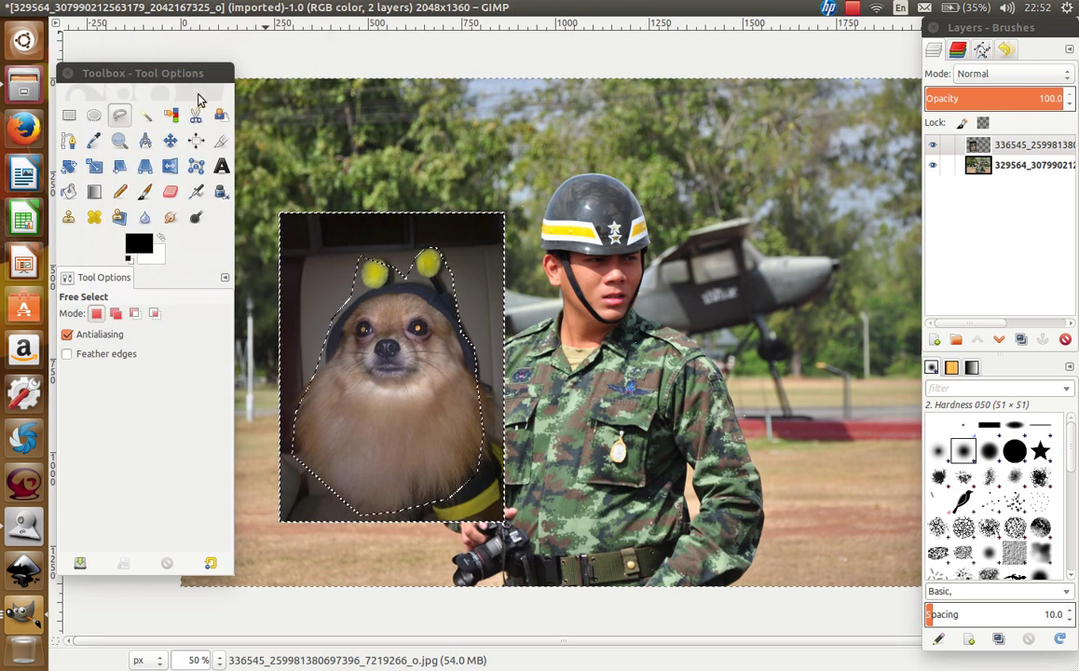
pyautogui.press('Delete')
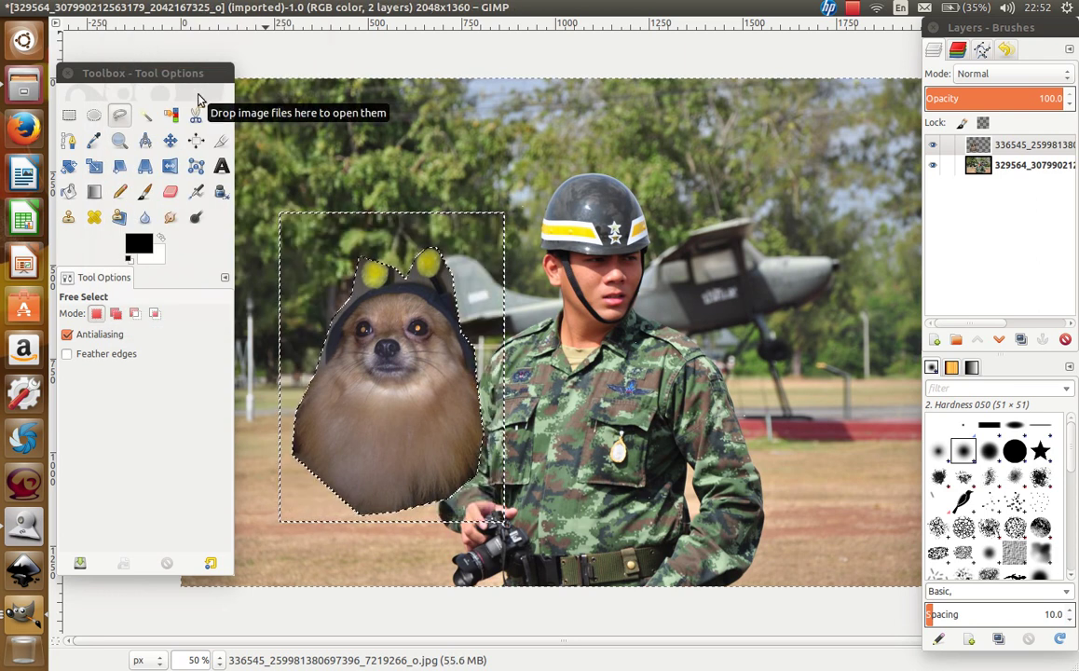
pyautogui.click(73, 121)
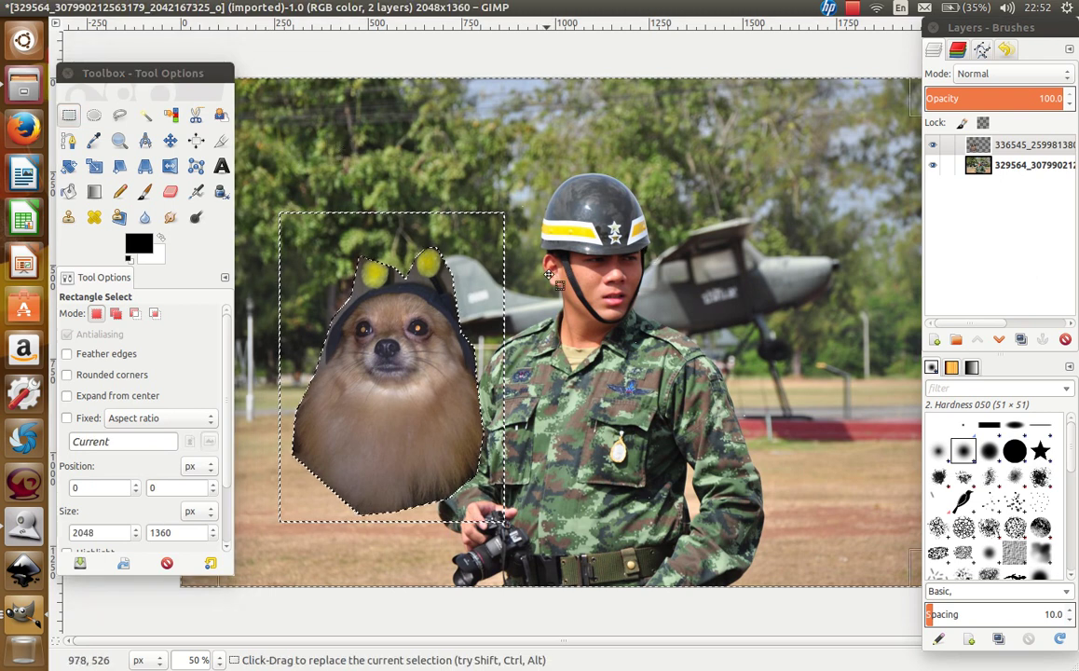
pyautogui.click(400, 338)
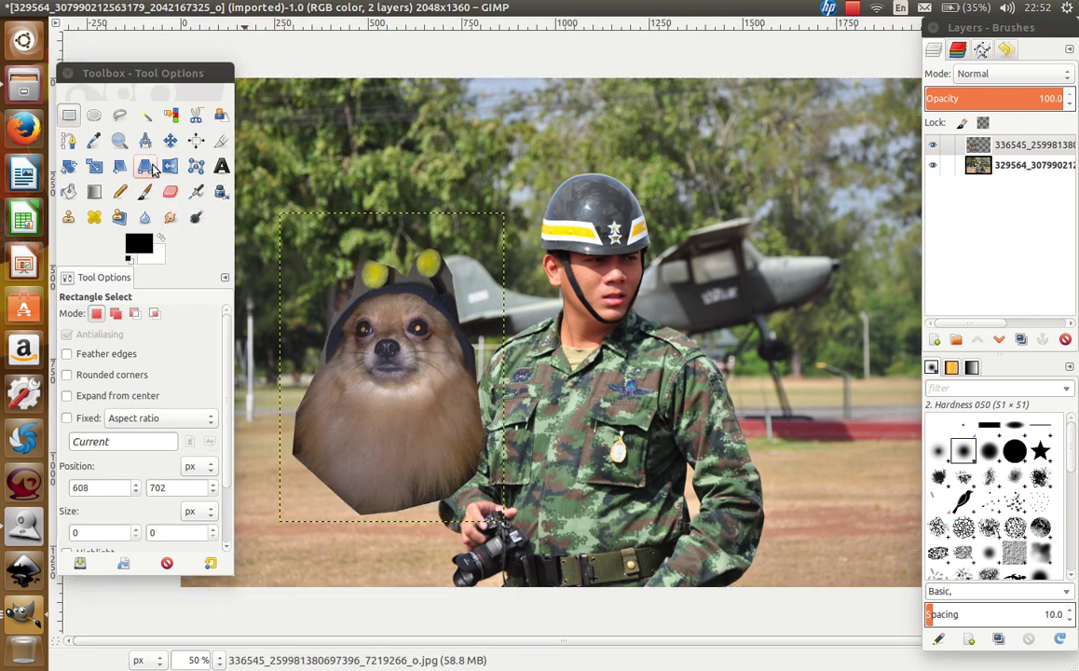
# - Nudge the dog head up-right and set the eraser to Hardness 050 at size about 177
pyautogui.click(169, 140)
pyautogui.moveTo(368, 367); pyautogui.dragTo(391, 346)
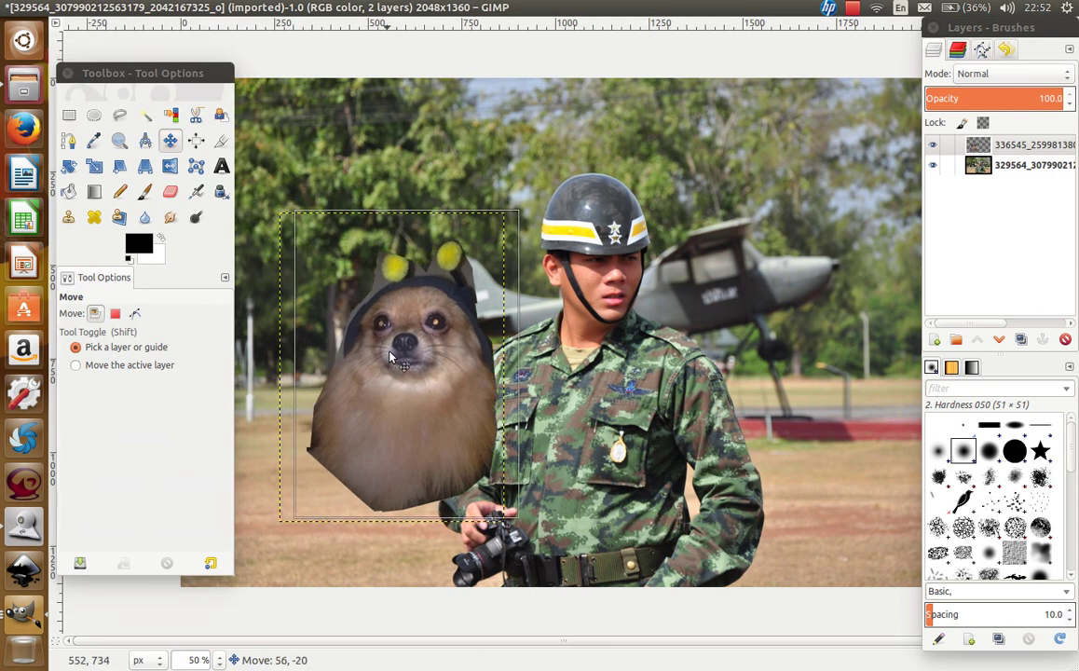
pyautogui.click(171, 195)
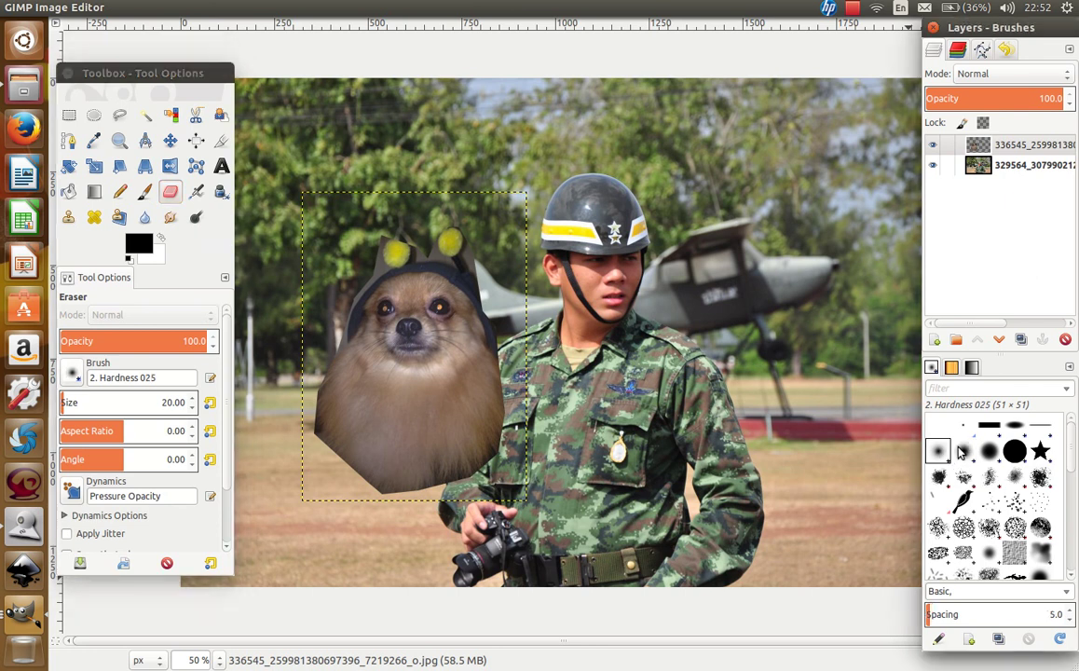
pyautogui.click(989, 452)
pyautogui.click(970, 452)
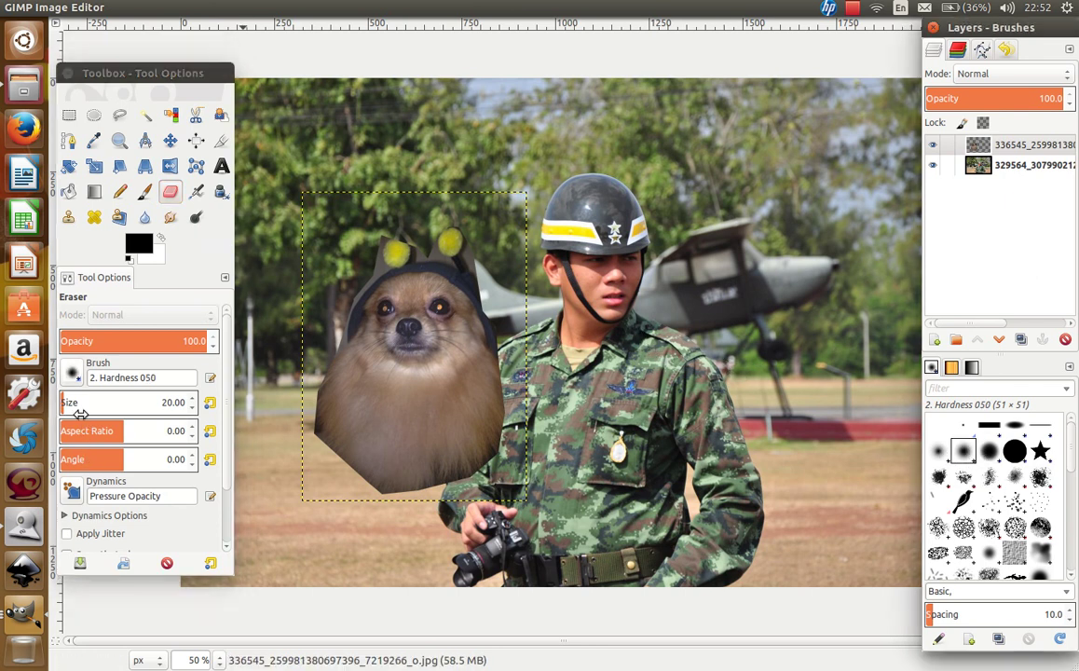
pyautogui.moveTo(68, 401); pyautogui.dragTo(78, 413)
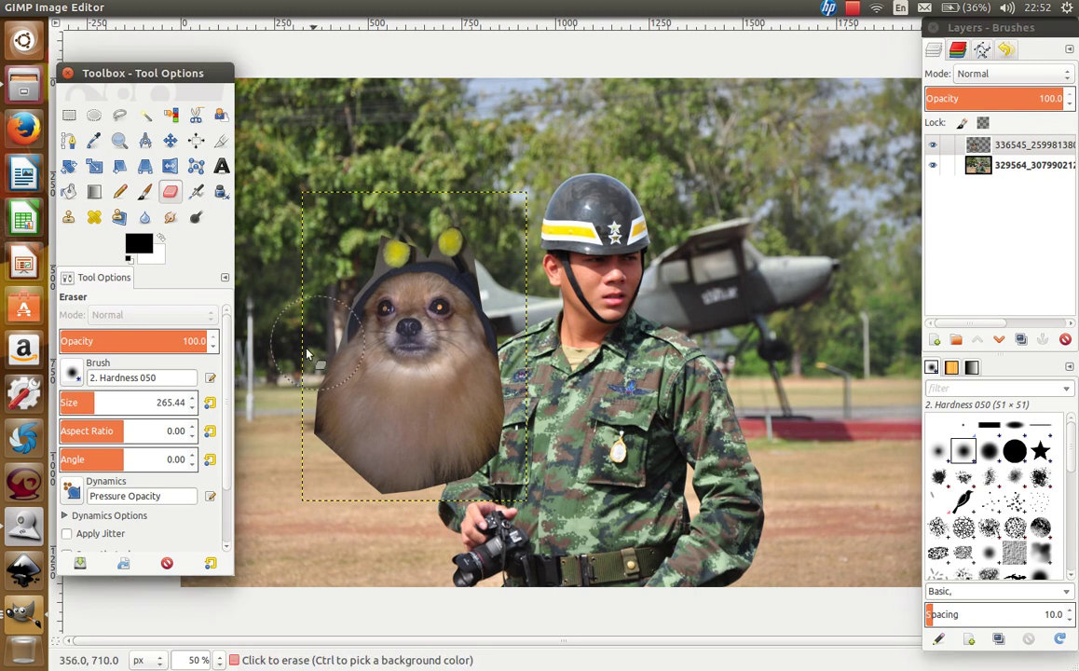
pyautogui.moveTo(83, 405); pyautogui.dragTo(78, 406)
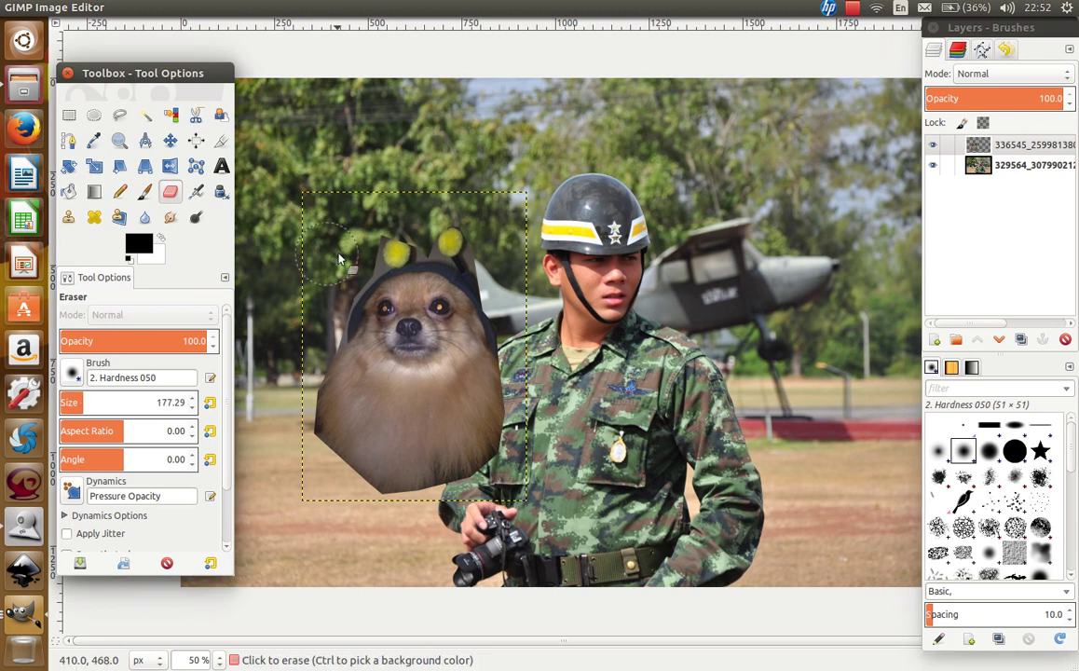
# - Softly erase the dog's right, lower-left and bottom edges
pyautogui.click(330, 298)
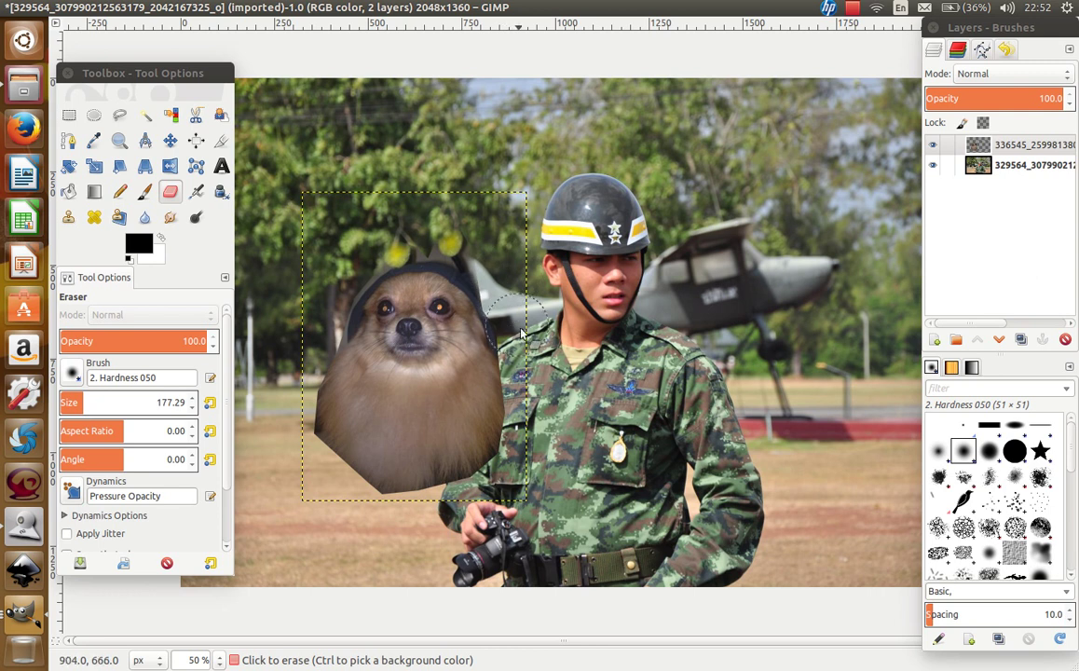
pyautogui.moveTo(491, 422)
pyautogui.mouseDown()
pyautogui.moveTo(529, 418)
pyautogui.moveTo(402, 518)
pyautogui.mouseUp()
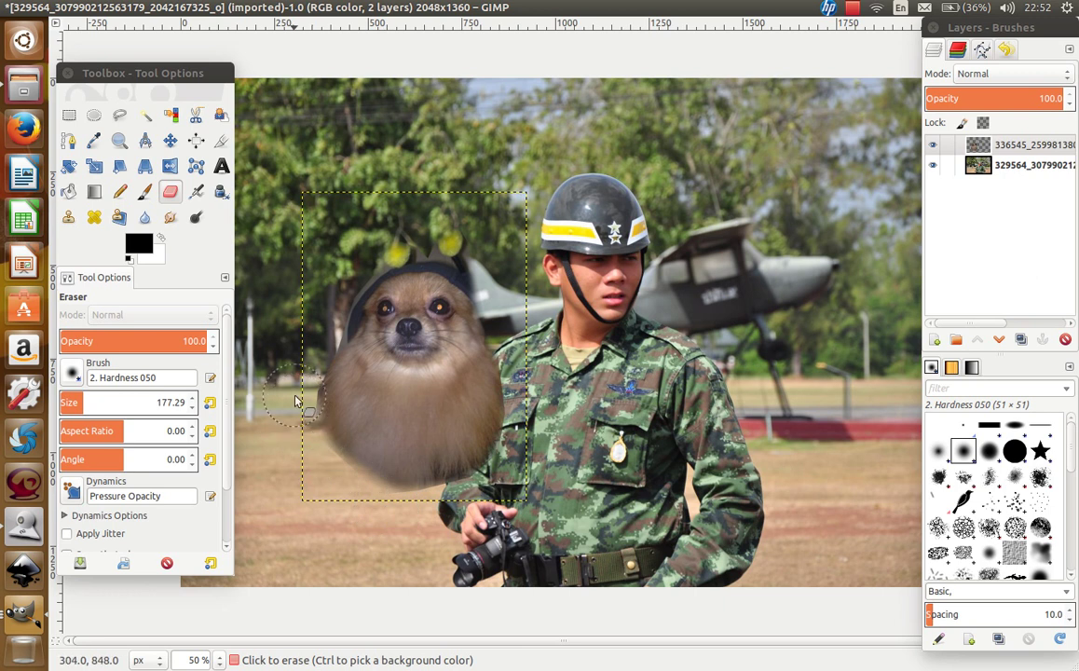
pyautogui.moveTo(338, 471)
pyautogui.mouseDown()
pyautogui.moveTo(409, 507)
pyautogui.moveTo(506, 481)
pyautogui.mouseUp()
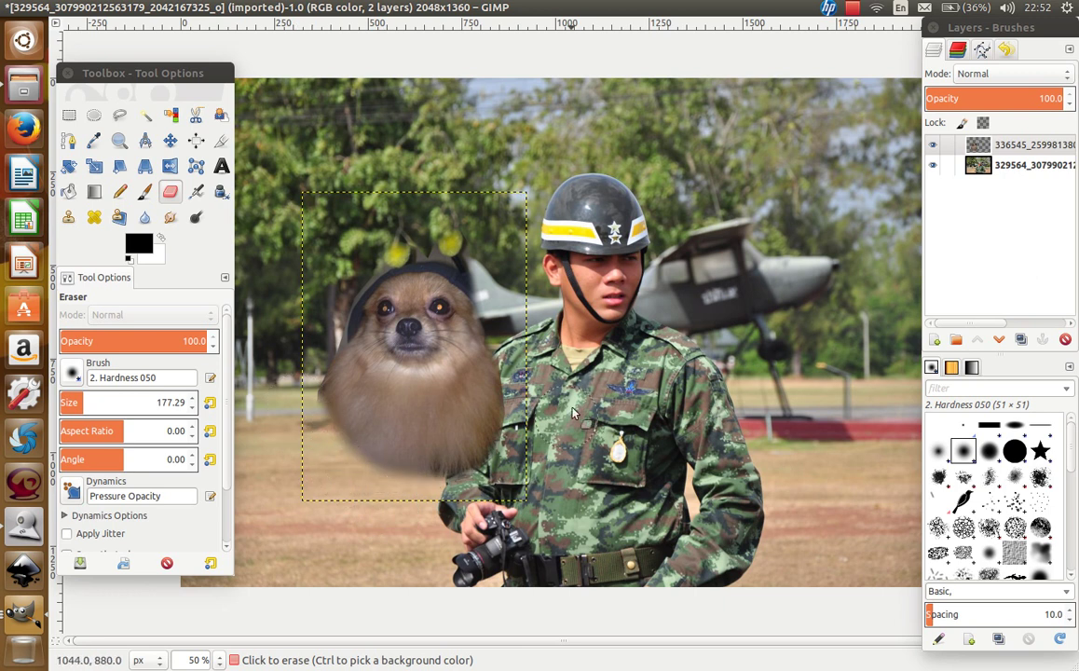
# - Shift the dog head down and scale it to 320×405 pixels
pyautogui.click(171, 142)
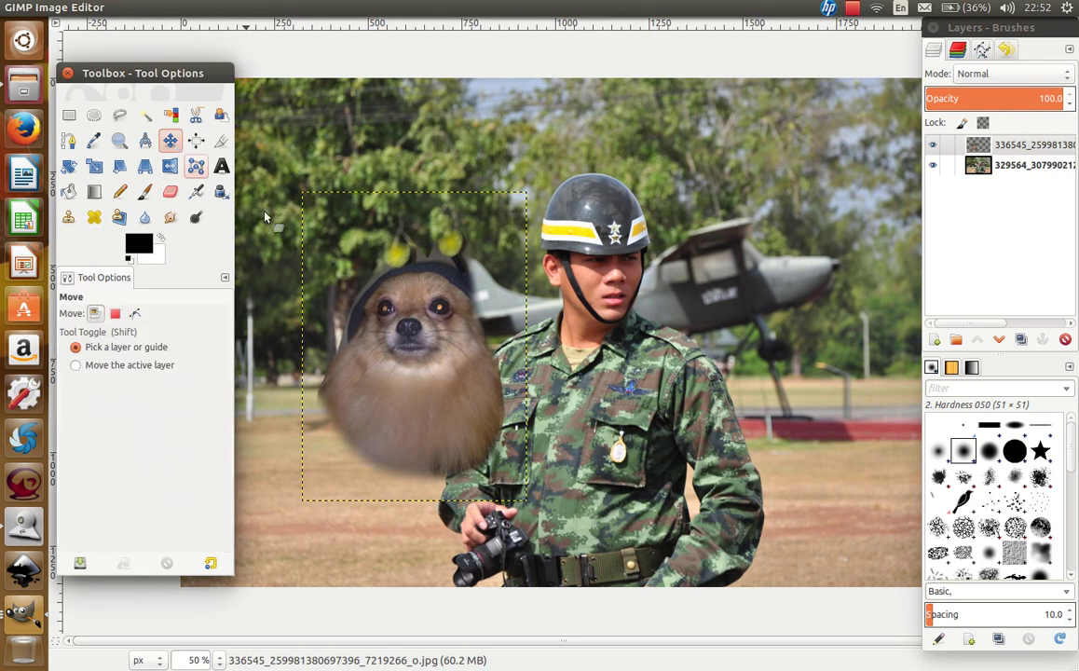
pyautogui.moveTo(422, 403)
pyautogui.mouseDown()
pyautogui.moveTo(419, 443)
pyautogui.moveTo(329, 434)
pyautogui.mouseUp()
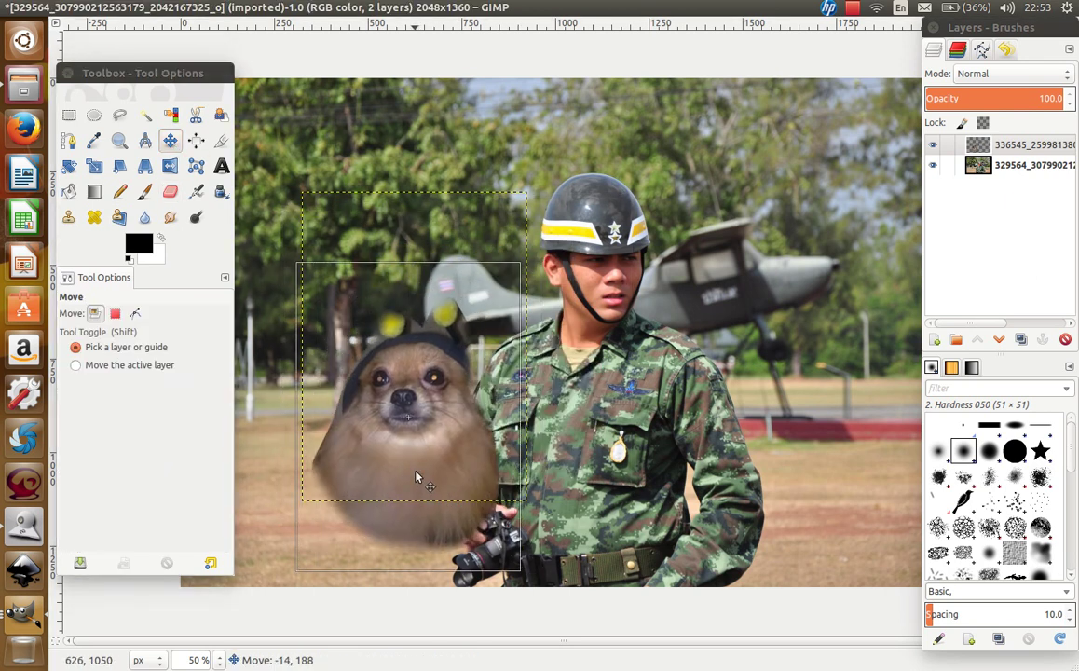
pyautogui.click(92, 168)
pyautogui.moveTo(512, 270); pyautogui.dragTo(414, 421)
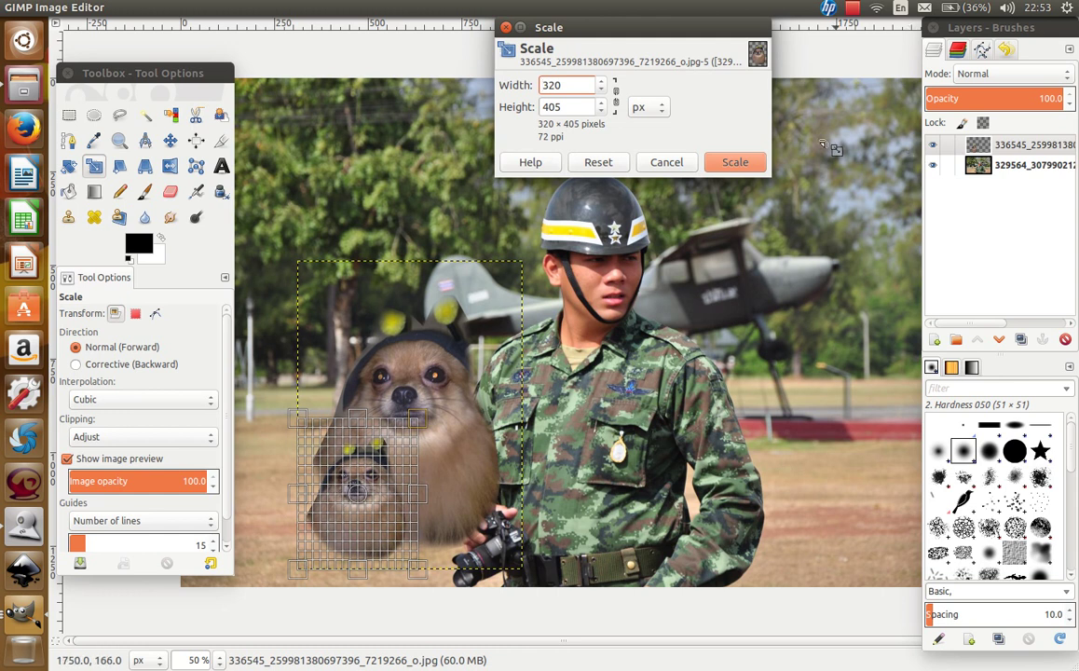
pyautogui.click(732, 164)
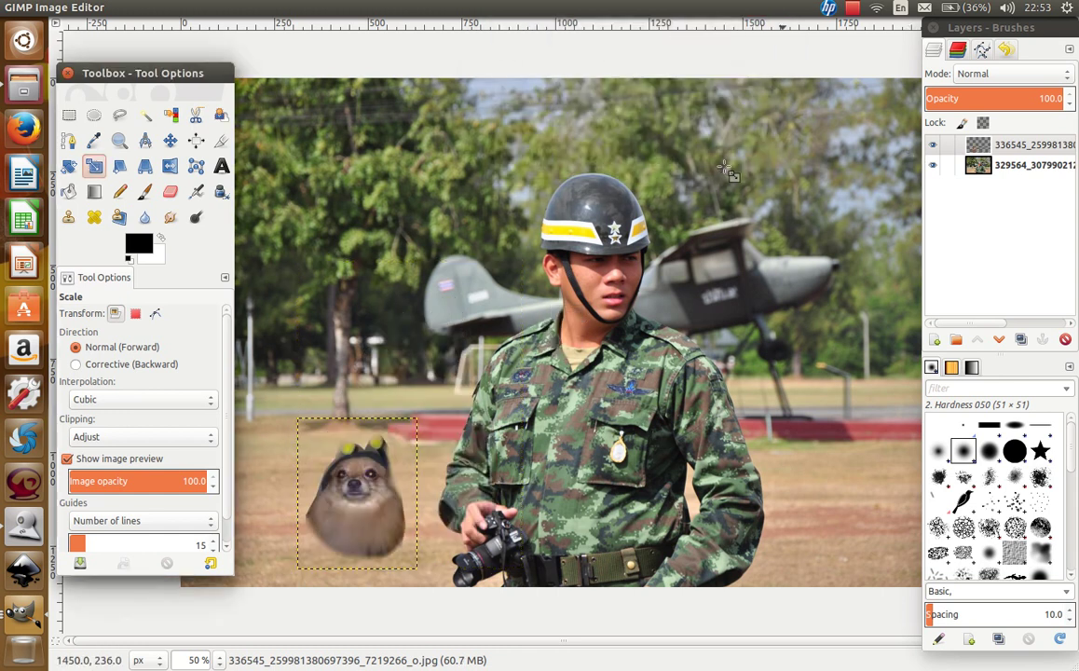
# - Move the dog beside the soldier's shoulder, apply a slight perspective warp, and minimize GIMP
pyautogui.click(170, 140)
pyautogui.moveTo(348, 526)
pyautogui.mouseDown()
pyautogui.moveTo(420, 454)
pyautogui.moveTo(396, 379)
pyautogui.mouseUp()
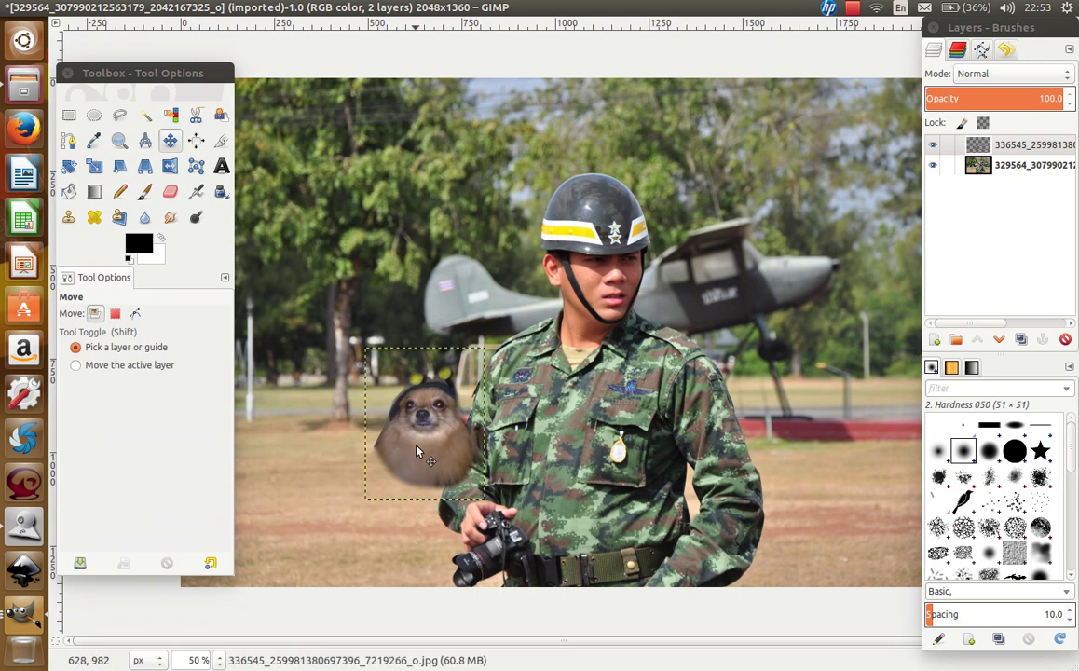
pyautogui.click(145, 167)
pyautogui.moveTo(368, 424)
pyautogui.mouseDown()
pyautogui.moveTo(366, 445)
pyautogui.moveTo(347, 435)
pyautogui.mouseUp()
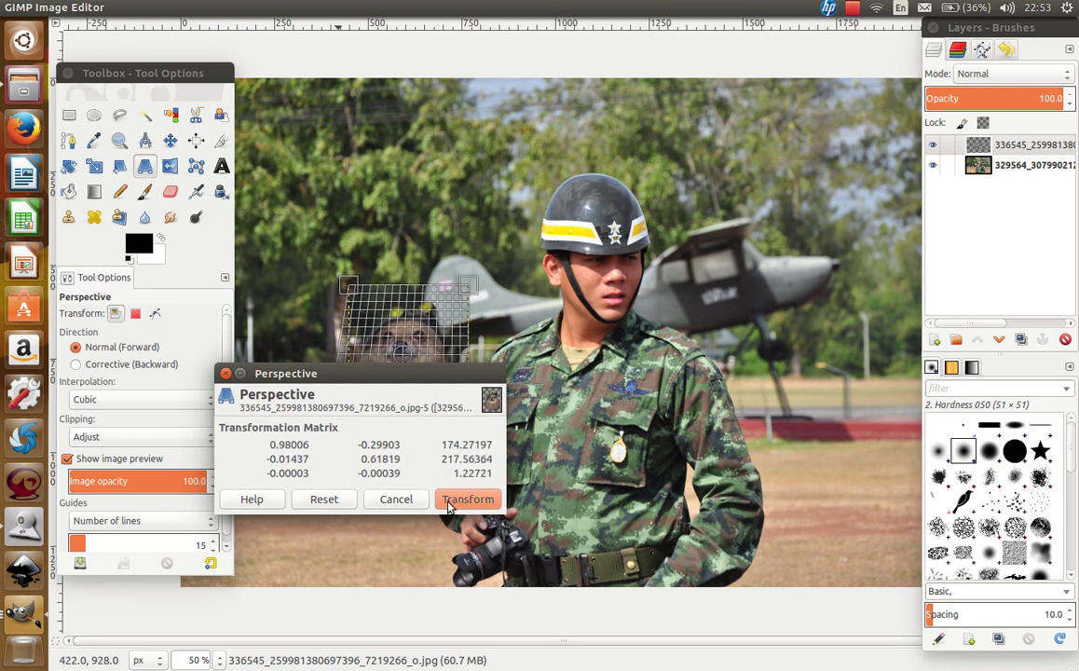
pyautogui.click(467, 499)
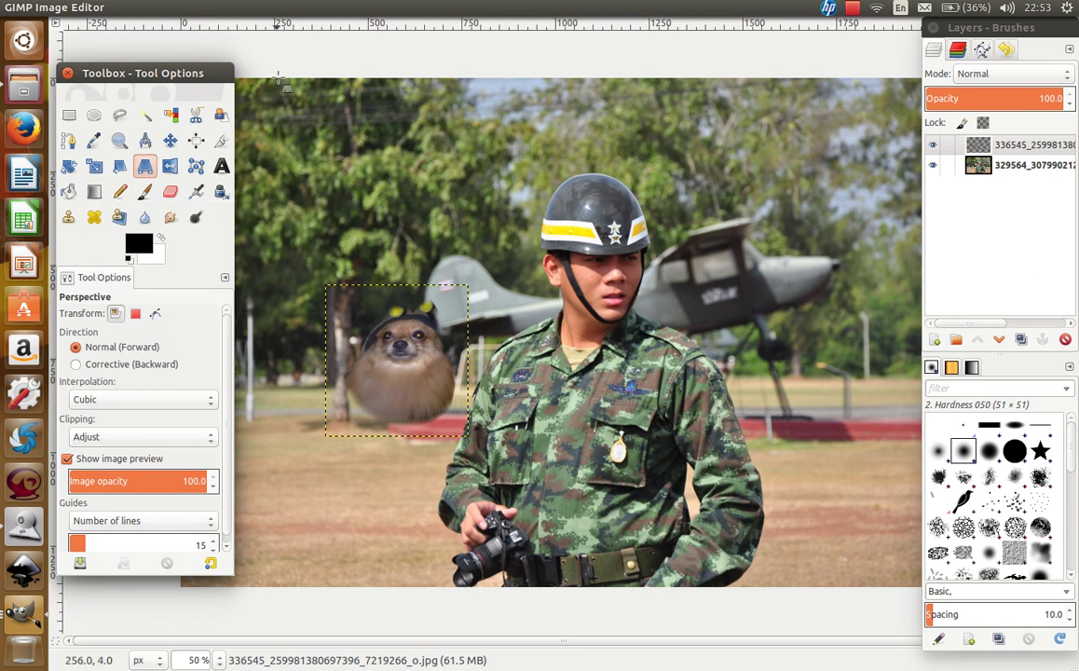
pyautogui.moveTo(94, 7)
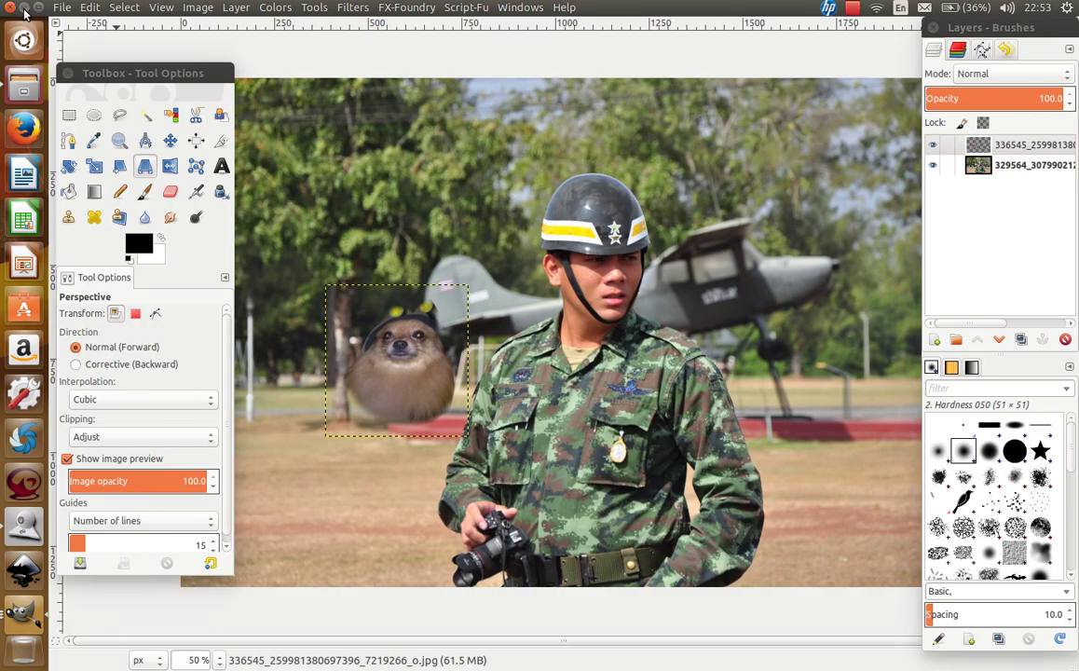
pyautogui.click(23, 7)
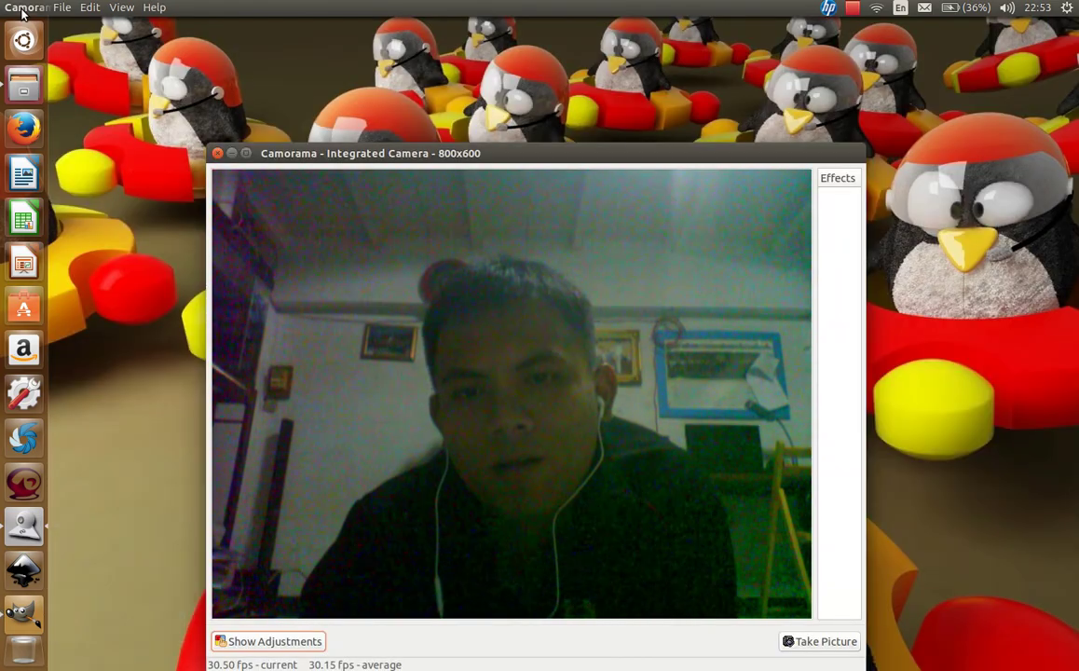